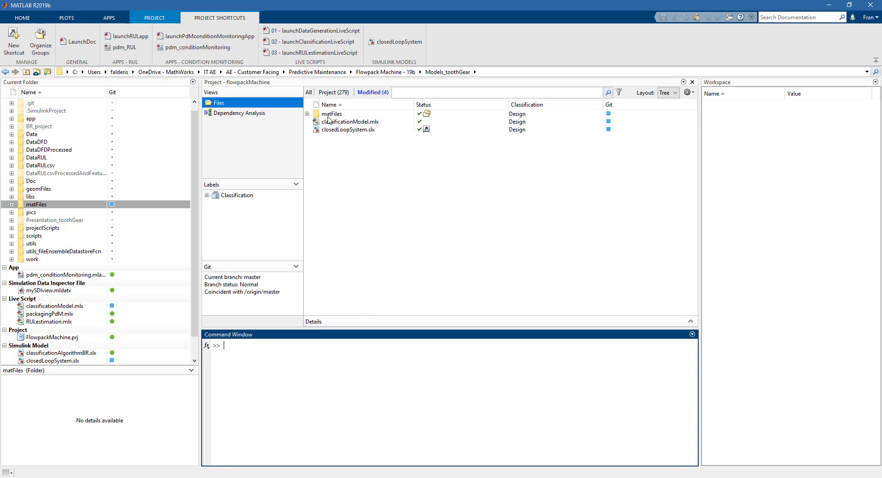
Open classificationModel.mlx and maximize the Live Editor to fill the desktop.
click(329, 44)
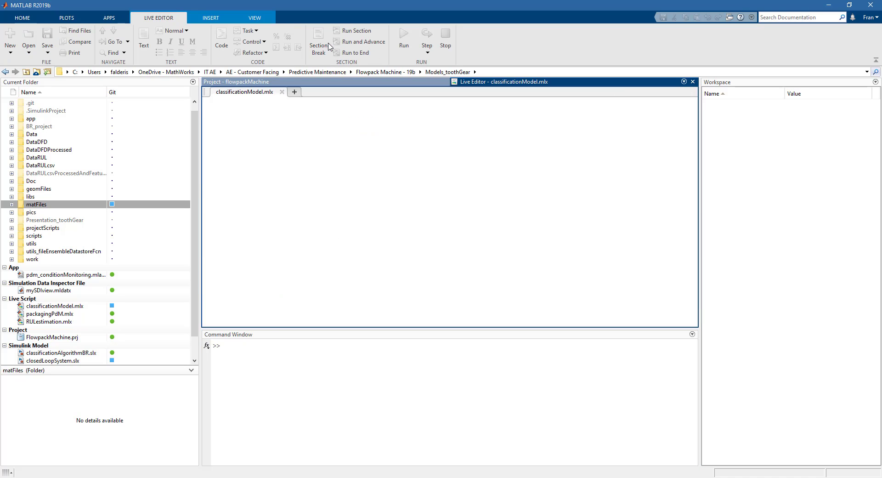
double_click(485, 83)
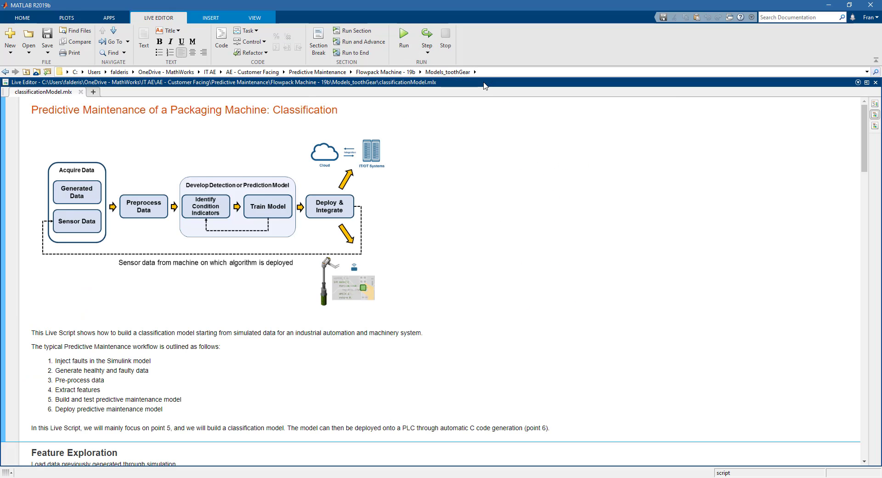
scroll(455, 130, down, 2)
scroll(454, 130, down, 3)
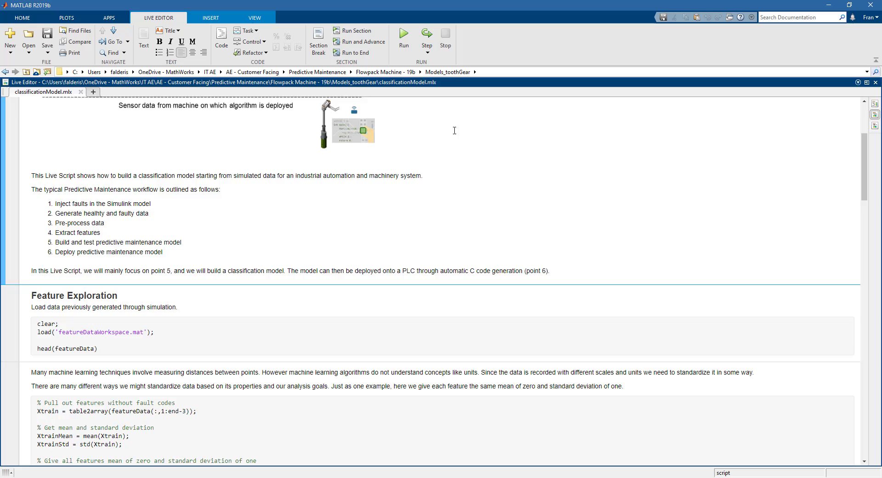
scroll(454, 131, down, 2)
scroll(384, 169, down, 3)
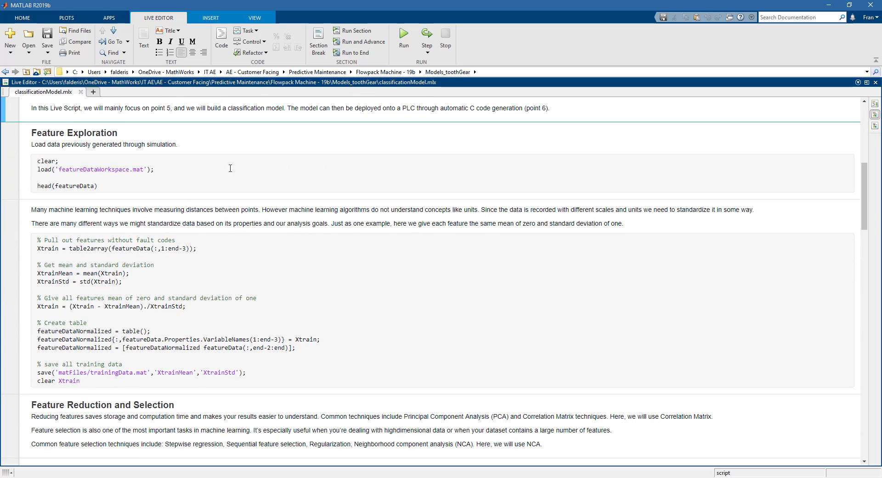
Run the Feature Exploration section to output the 8×36 featureData table.
click(79, 164)
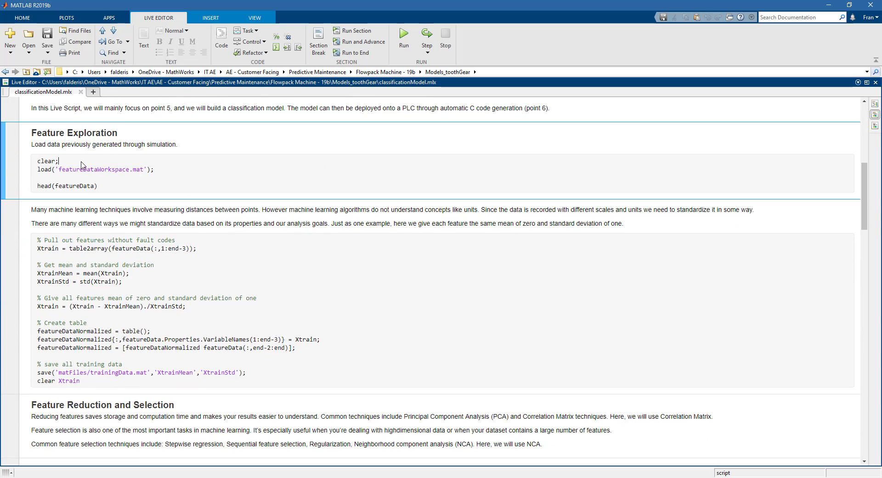
click(352, 31)
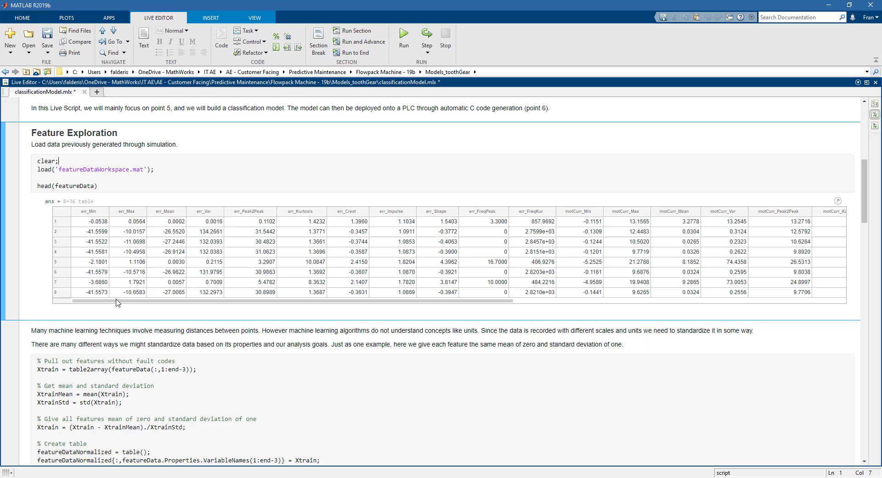
drag(116, 301, 235, 298)
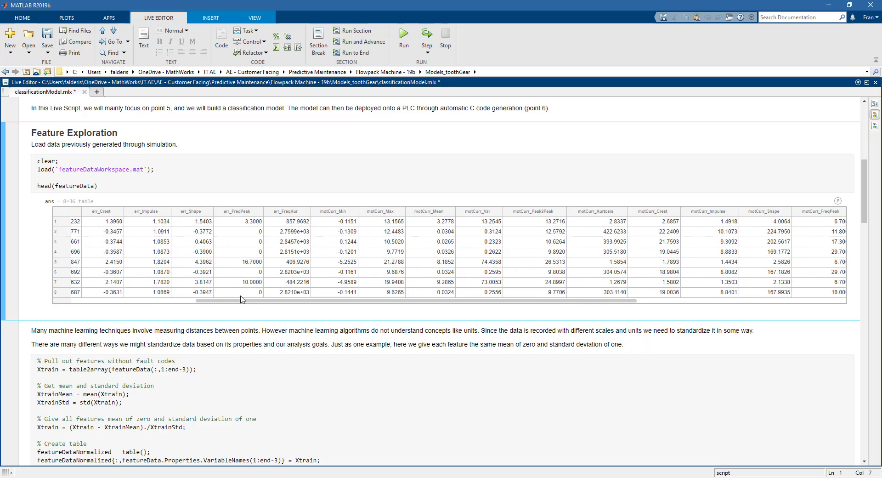
drag(235, 299, 551, 306)
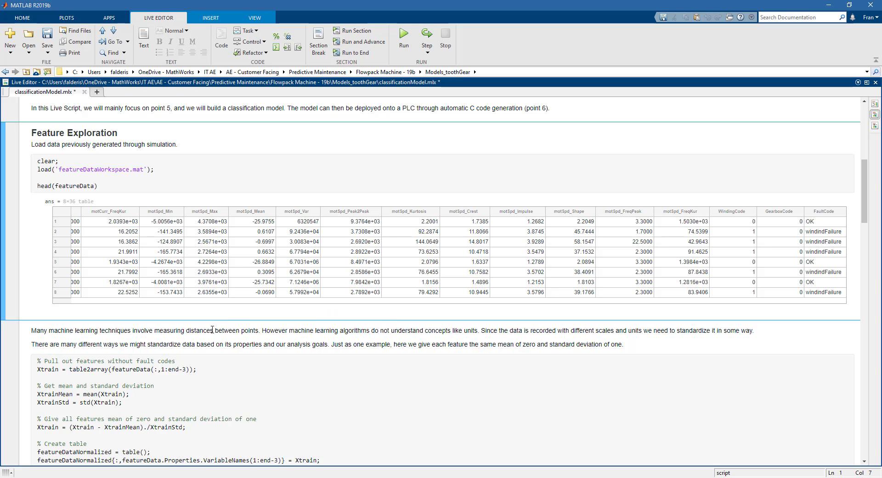
Run the feature standardization section and advance to the next section.
click(206, 337)
scroll(206, 338, down, 3)
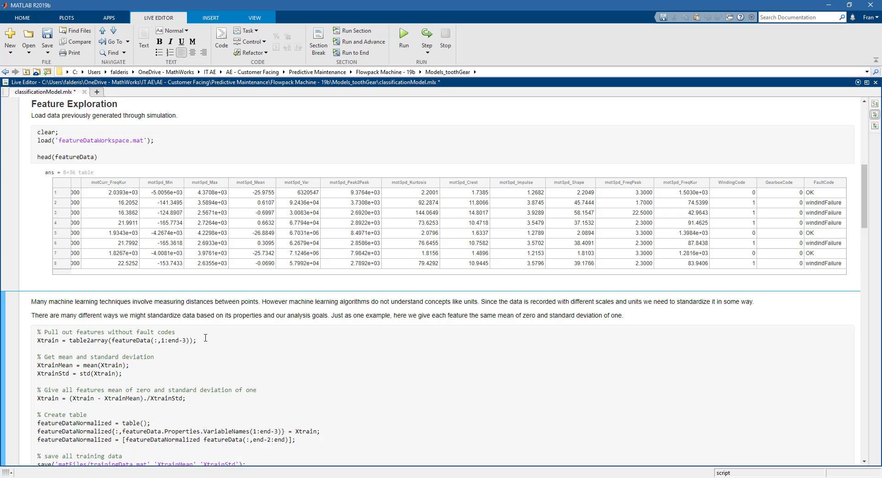
scroll(205, 338, down, 1)
scroll(205, 338, down, 2)
scroll(205, 337, down, 2)
scroll(206, 338, down, 1)
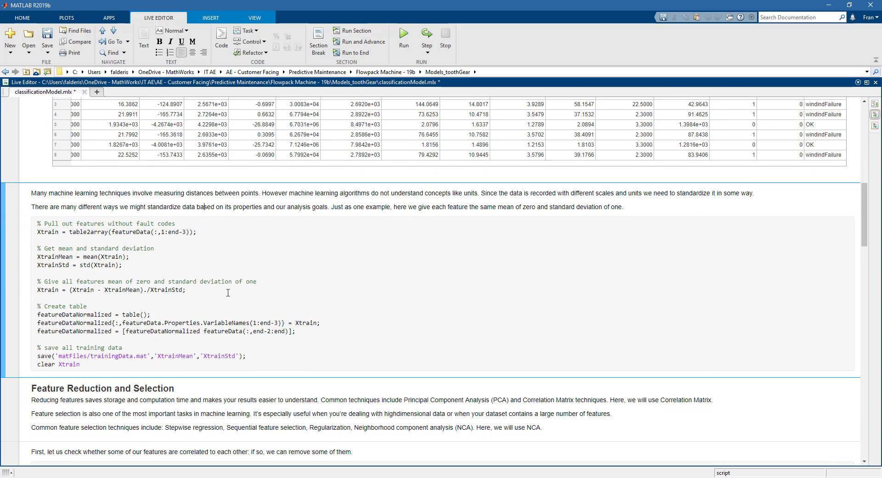
click(361, 42)
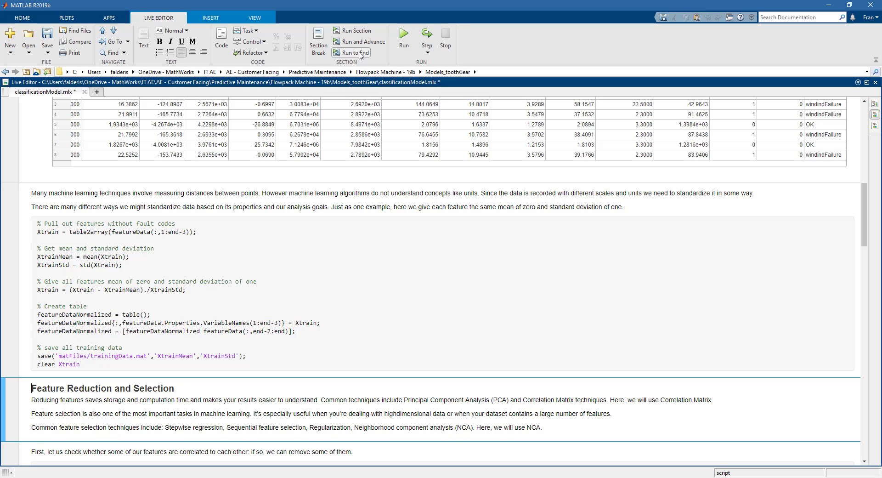
Scroll to the correlation-matrix code and highlight its corr function.
scroll(301, 243, down, 3)
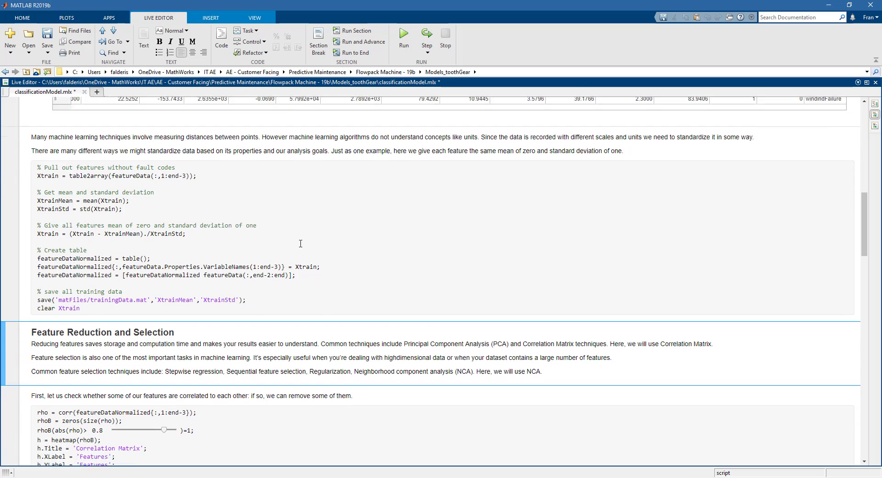
scroll(301, 244, down, 5)
scroll(300, 244, down, 2)
scroll(298, 243, down, 2)
scroll(296, 244, down, 2)
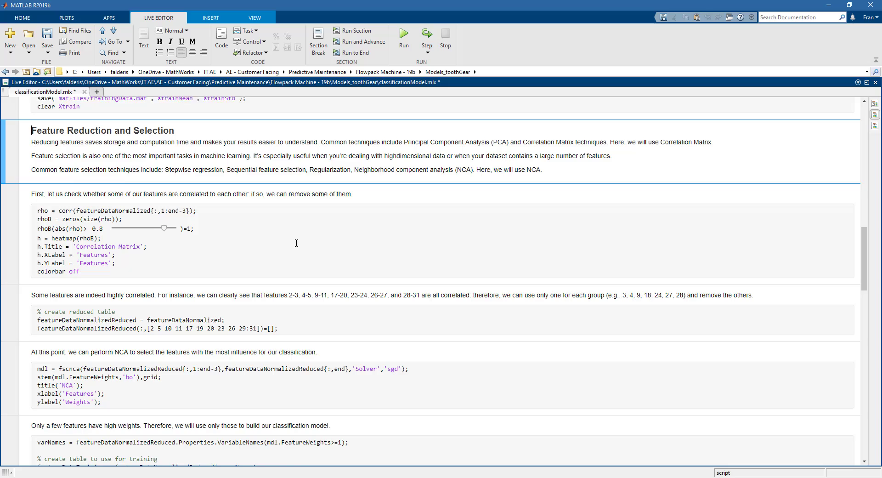
scroll(297, 243, down, 1)
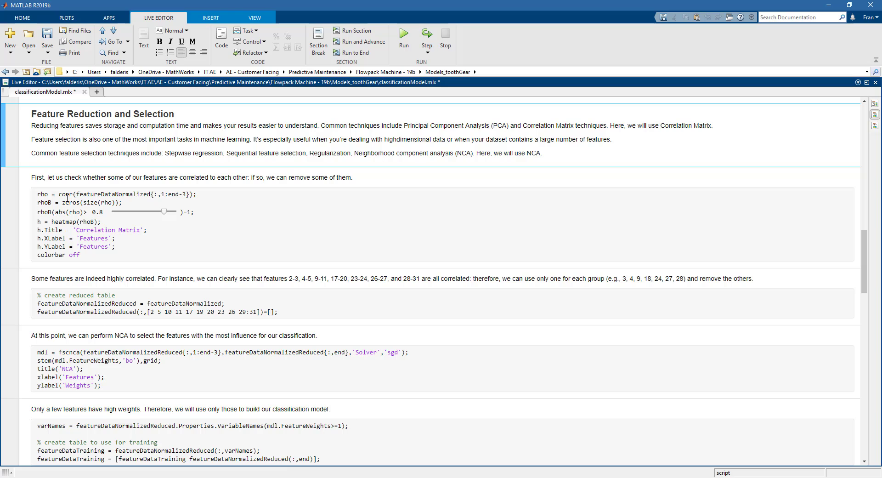
drag(58, 194, 75, 198)
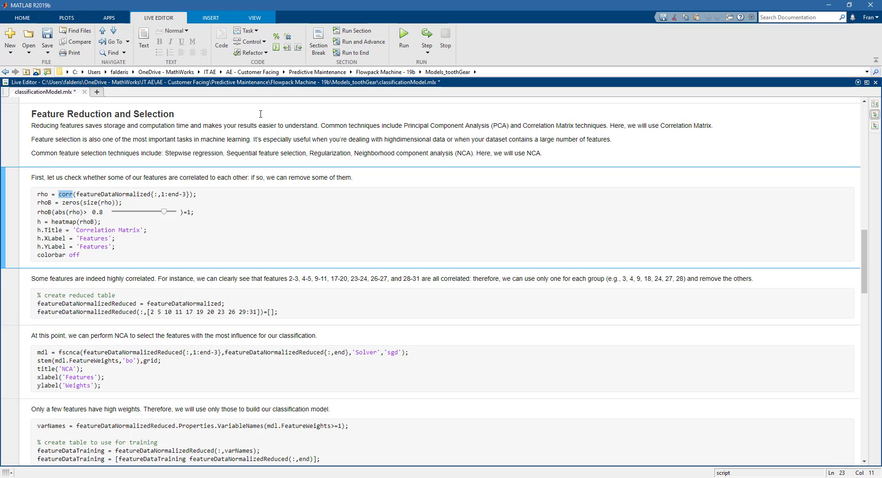
Run the correlation-matrix section and review the heatmap of 33 features.
key(F5)
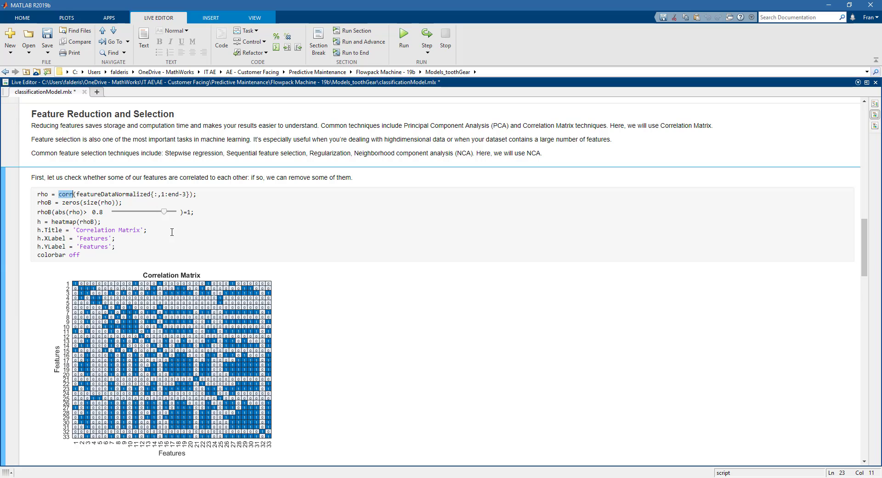
scroll(184, 231, down, 2)
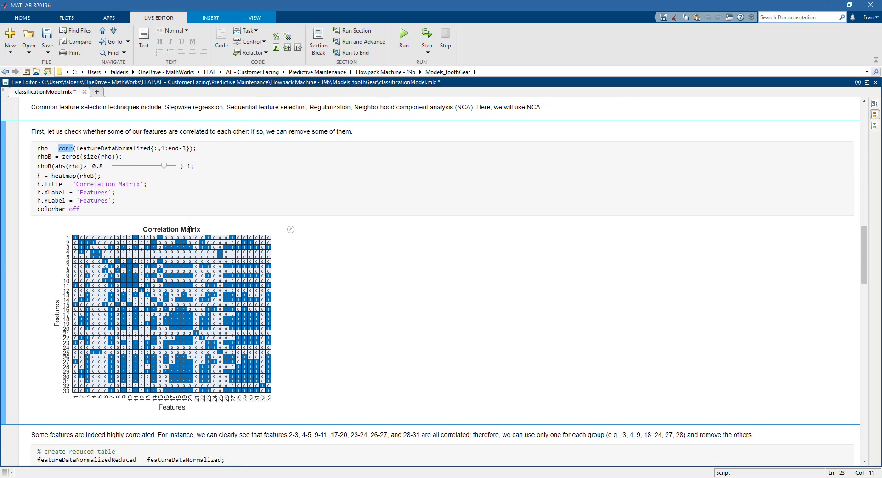
scroll(189, 230, down, 2)
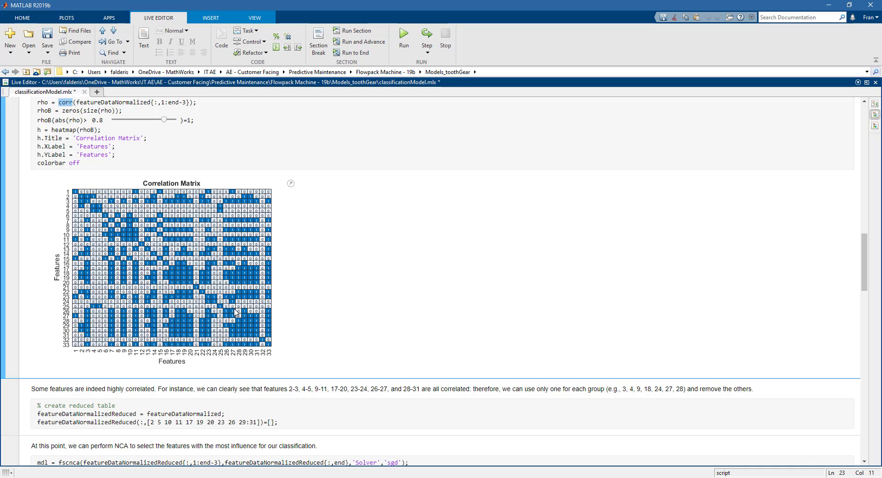
scroll(232, 311, down, 4)
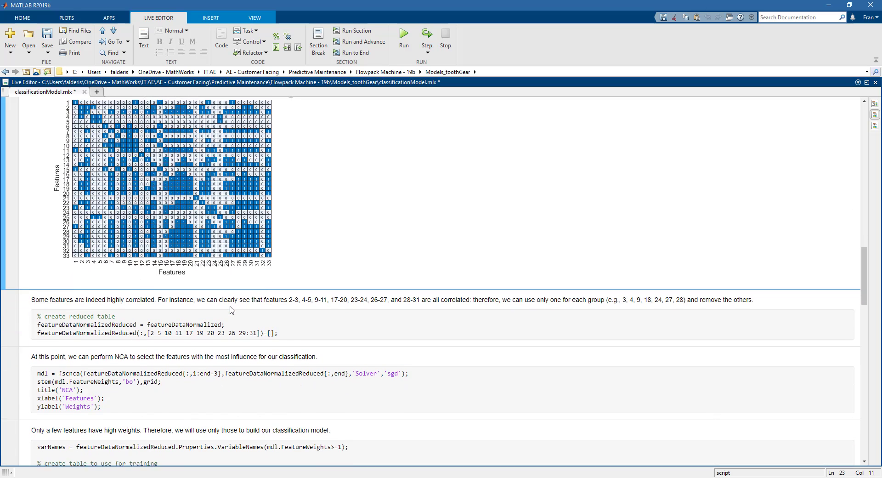
scroll(232, 311, down, 2)
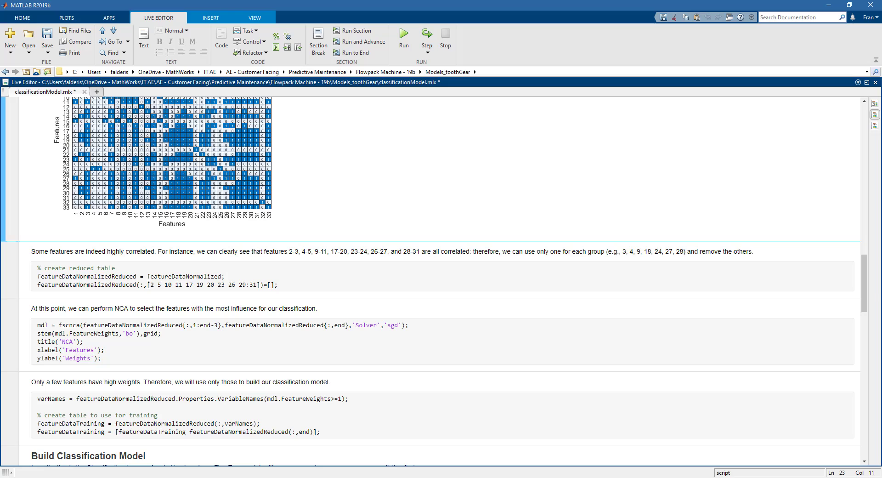
Run the reduced-table section that drops the correlated feature columns.
drag(148, 285, 272, 285)
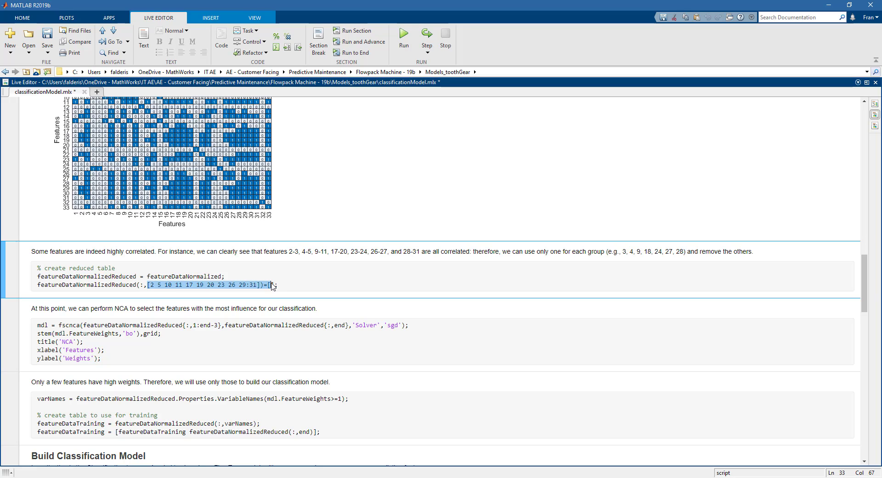
click(207, 277)
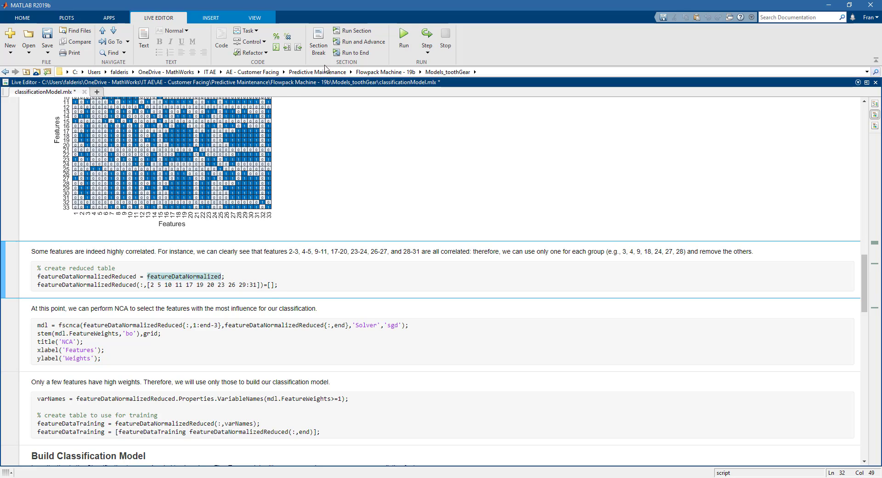
click(349, 44)
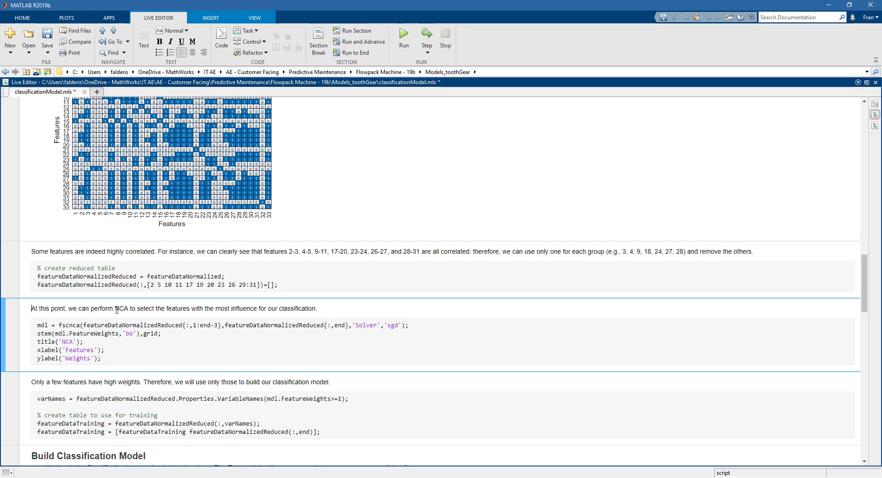
Run the NCA section and review its stem plot of weights for about 21 features.
drag(115, 309, 128, 309)
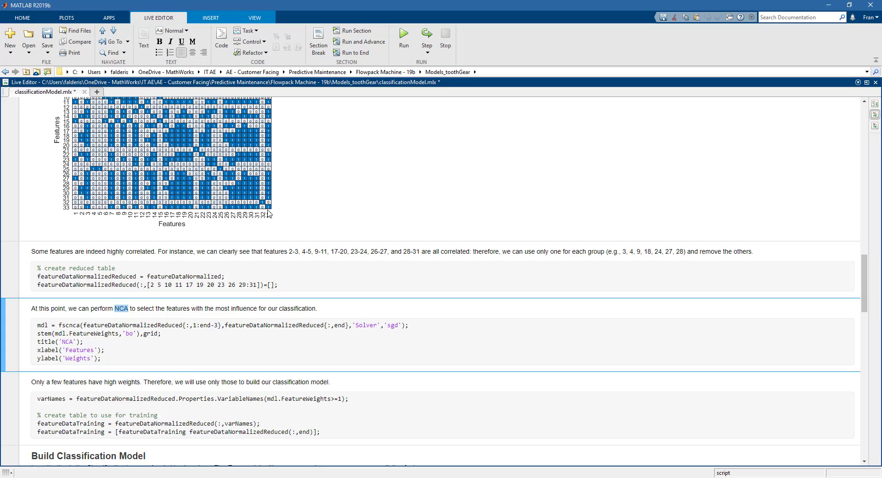
click(363, 31)
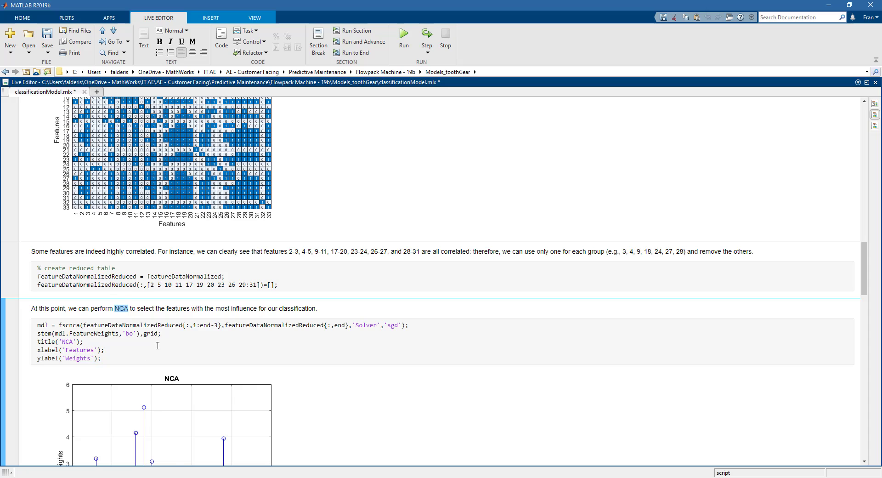
scroll(158, 345, down, 1)
scroll(157, 345, down, 1)
scroll(158, 347, down, 2)
scroll(159, 349, down, 1)
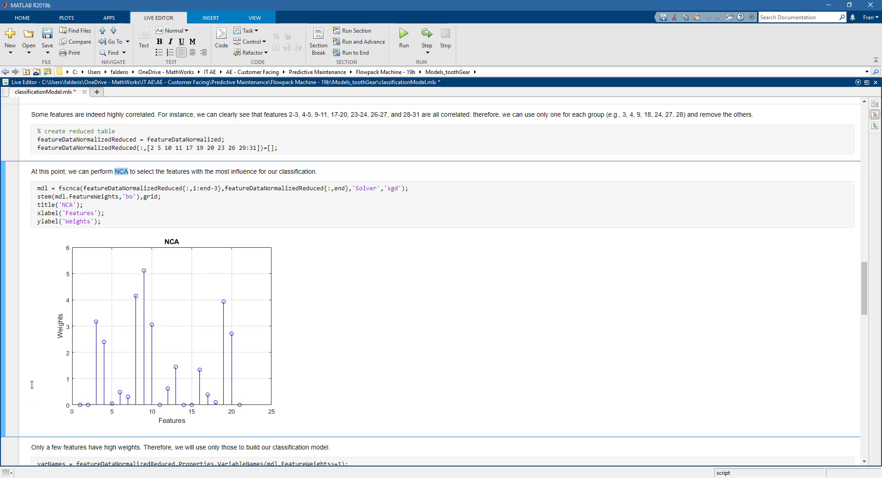
scroll(34, 384, down, 2)
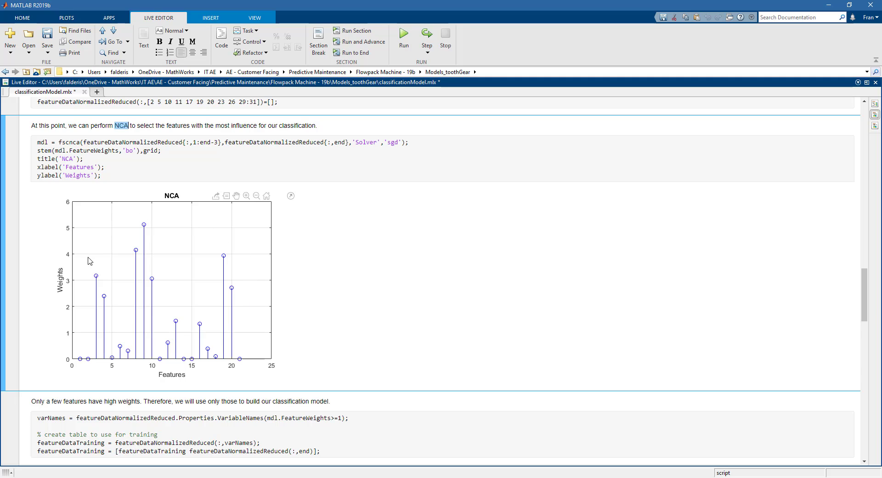
Run the FeatureWeights selection, creating varNames and 2652×10 featureDataTraining, then redock the editor.
click(212, 427)
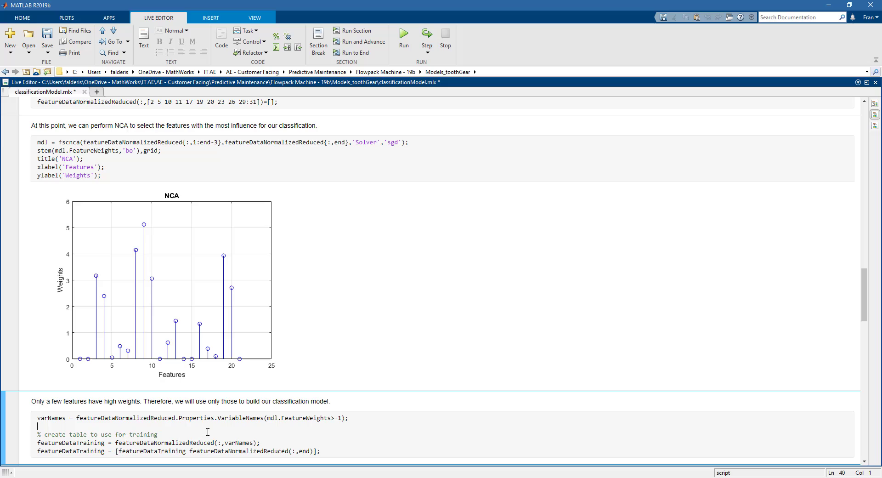
drag(268, 418, 342, 418)
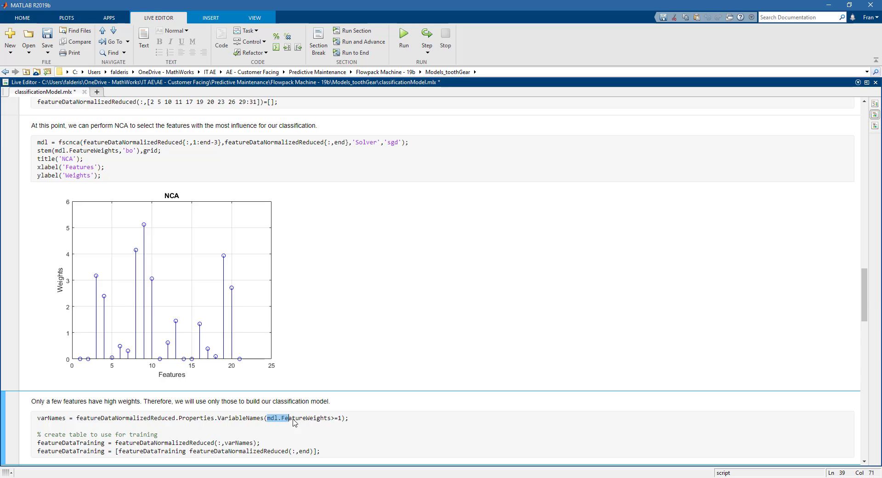
click(202, 419)
click(365, 31)
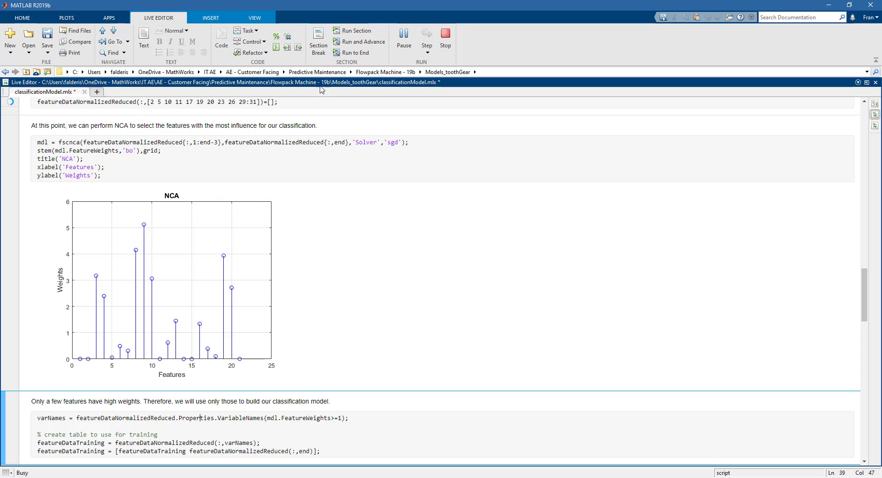
mouse_move(172, 280)
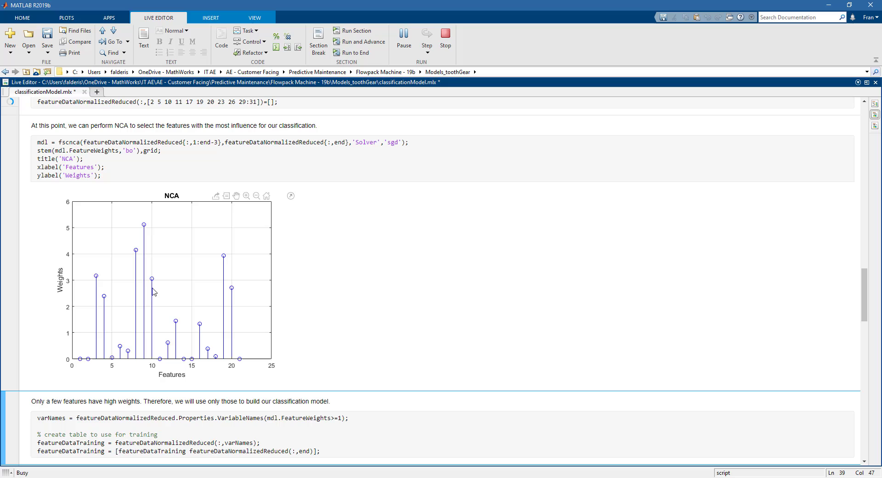
click(94, 443)
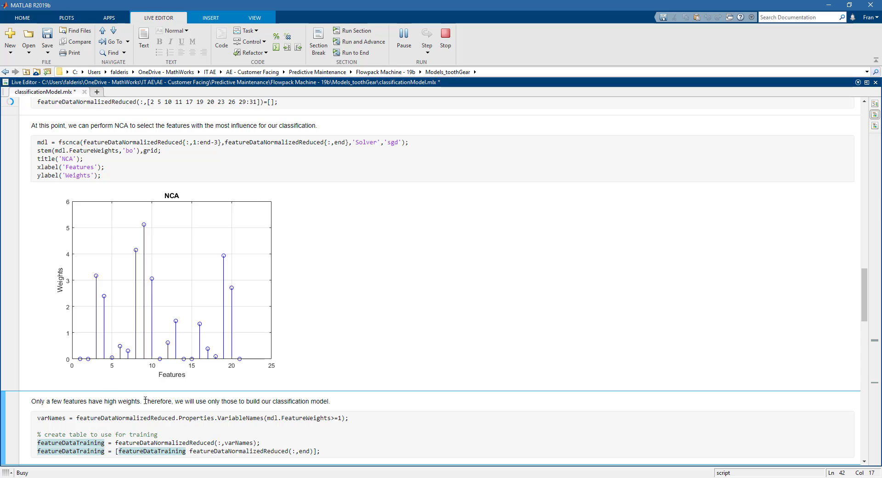
double_click(379, 84)
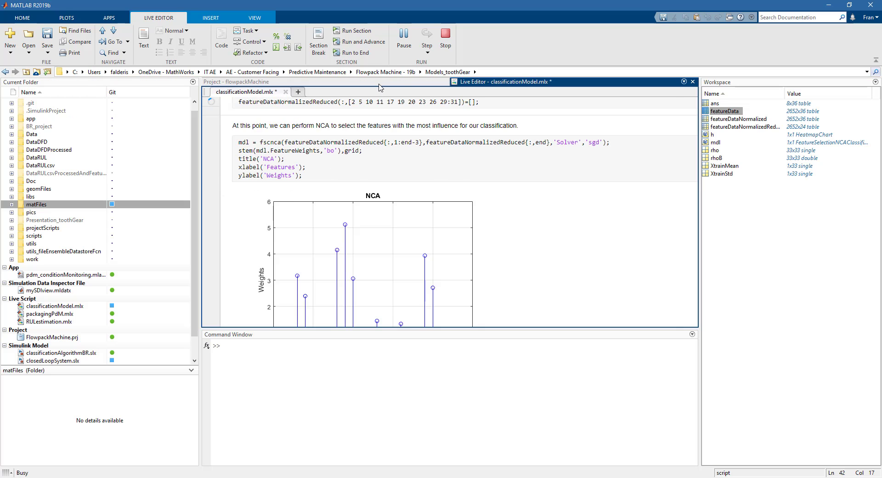
scroll(539, 194, up, 3)
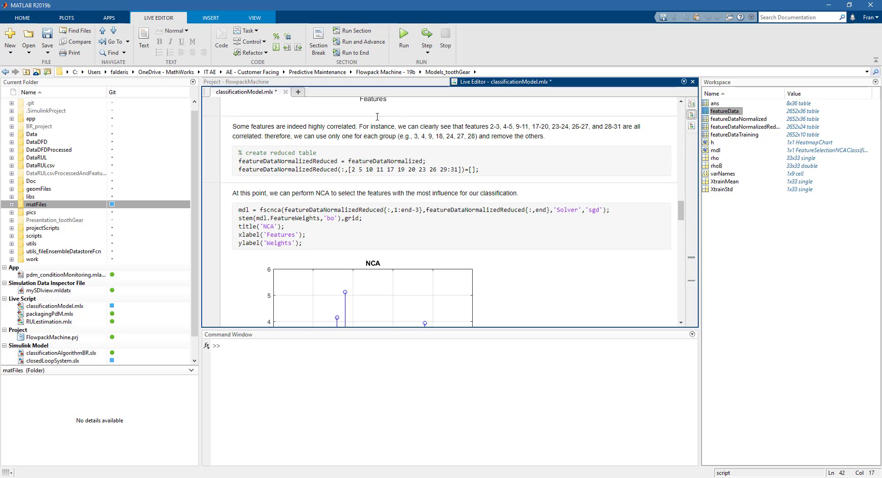
Launch Classification Learner from the Apps gallery and maximize its window.
click(115, 24)
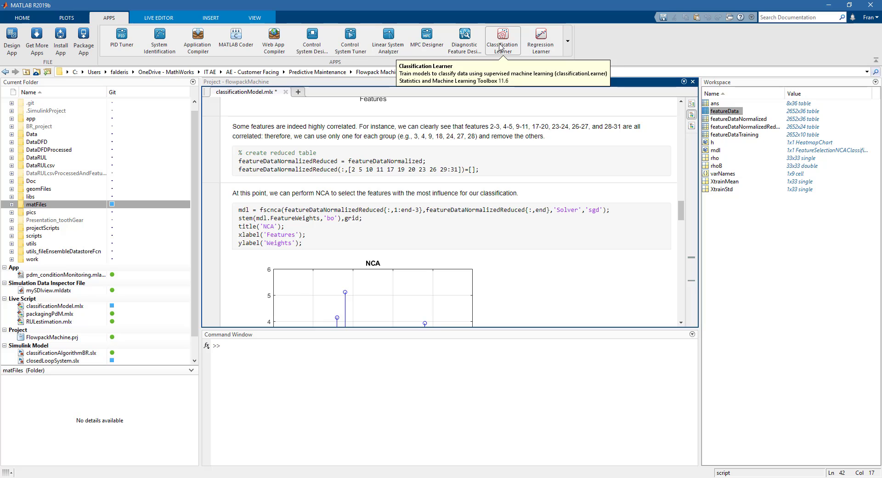
click(500, 47)
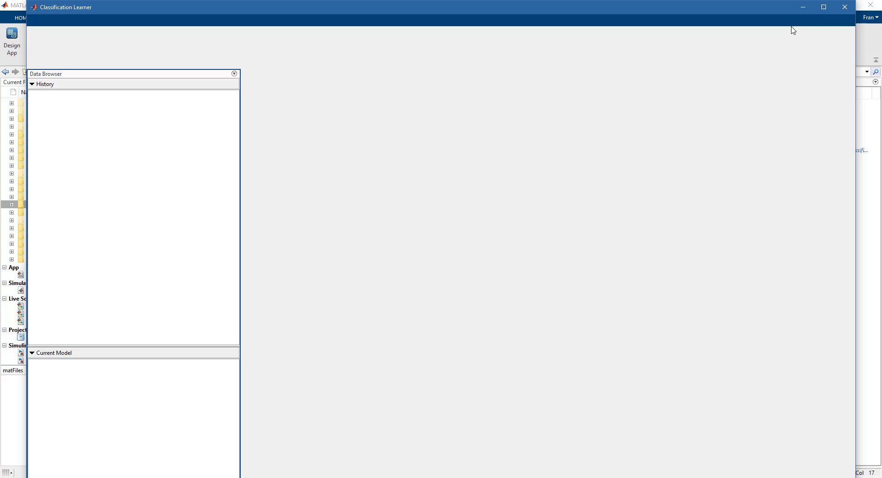
click(824, 6)
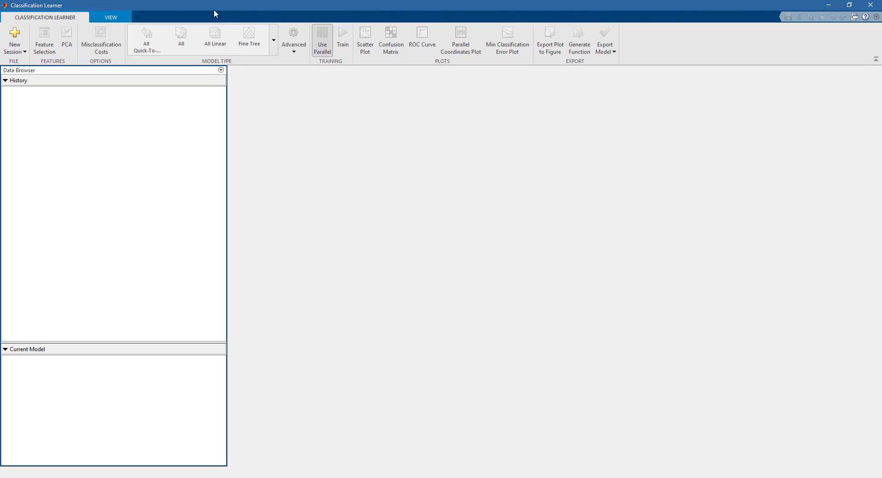
Start a session from workspace table featureDataTraining using 20% holdout validation.
click(24, 52)
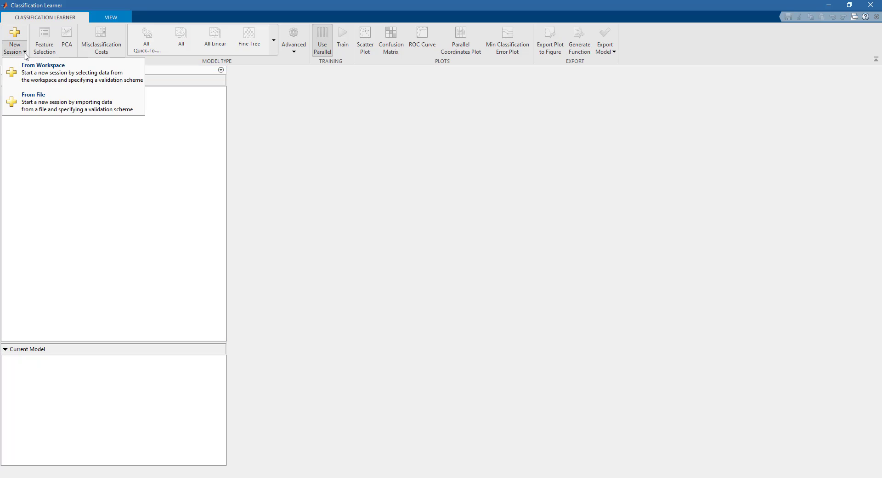
click(42, 77)
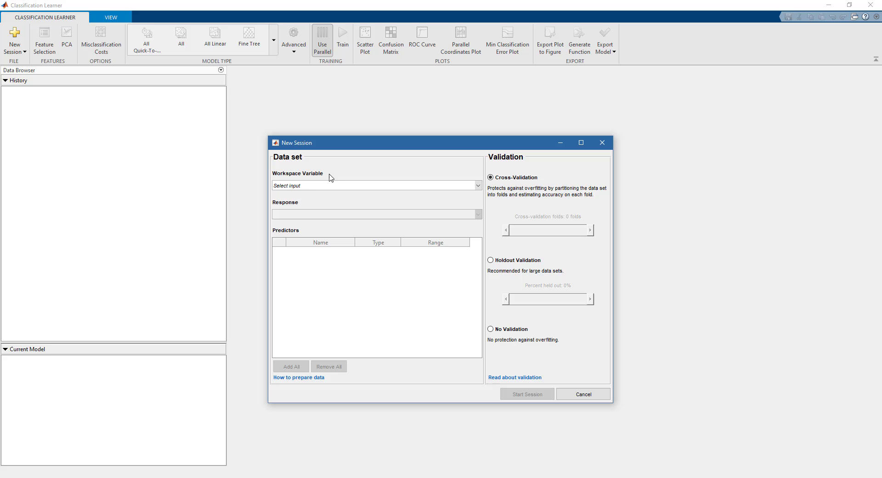
click(477, 186)
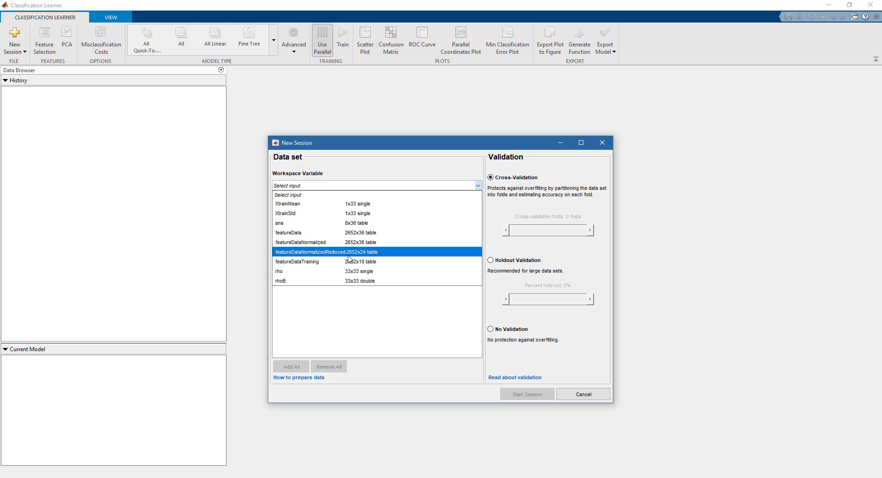
click(317, 262)
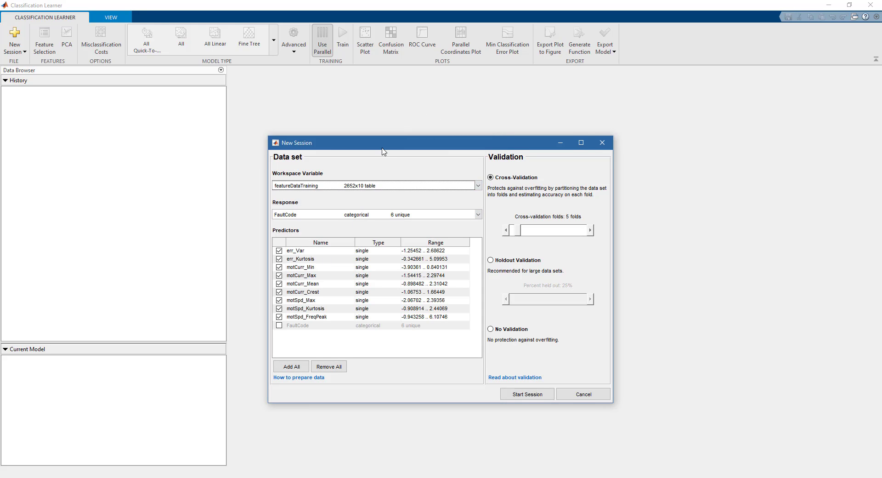
drag(382, 148, 383, 119)
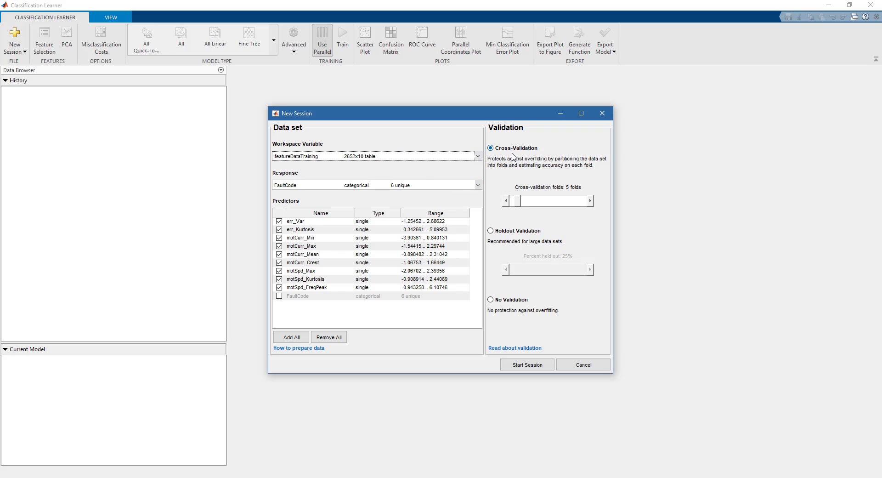
click(511, 231)
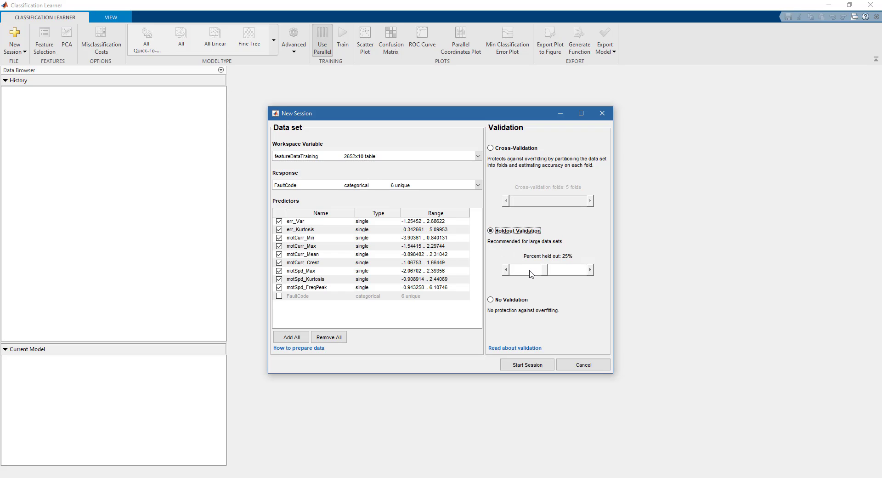
click(532, 275)
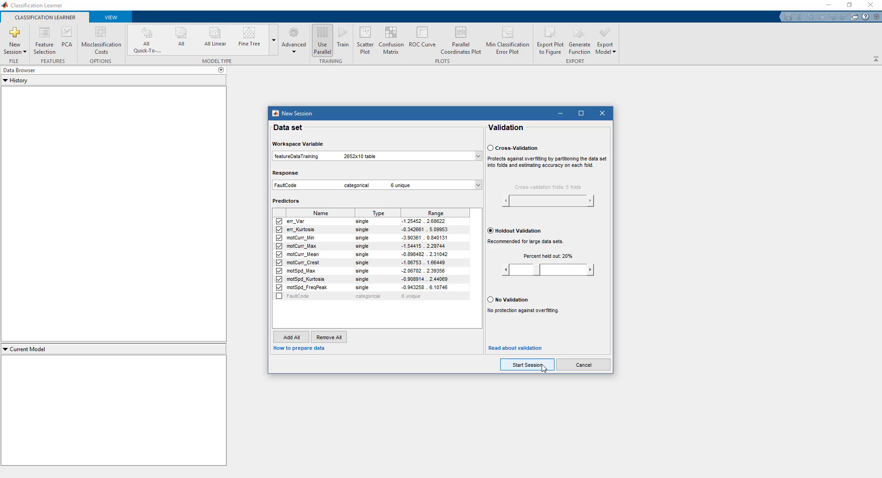
click(544, 368)
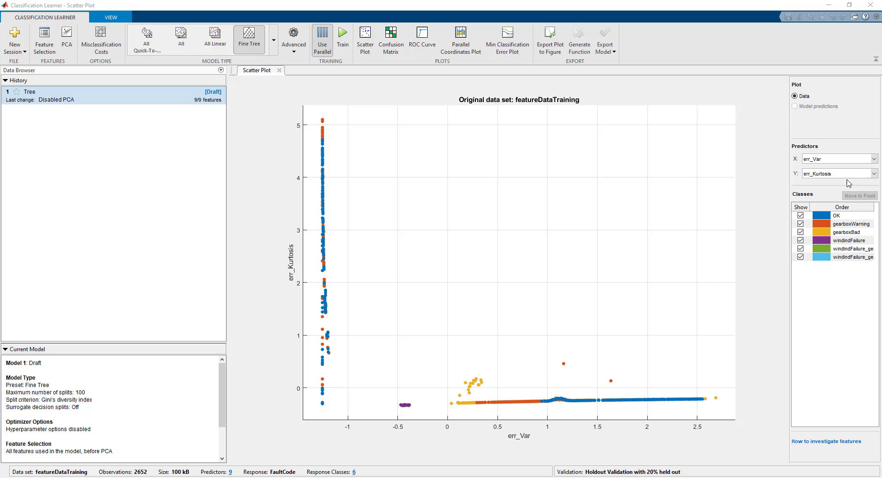
Plot motCurr_Crest on Y against motCurr_Max on X in the predictor scatter plot.
click(874, 160)
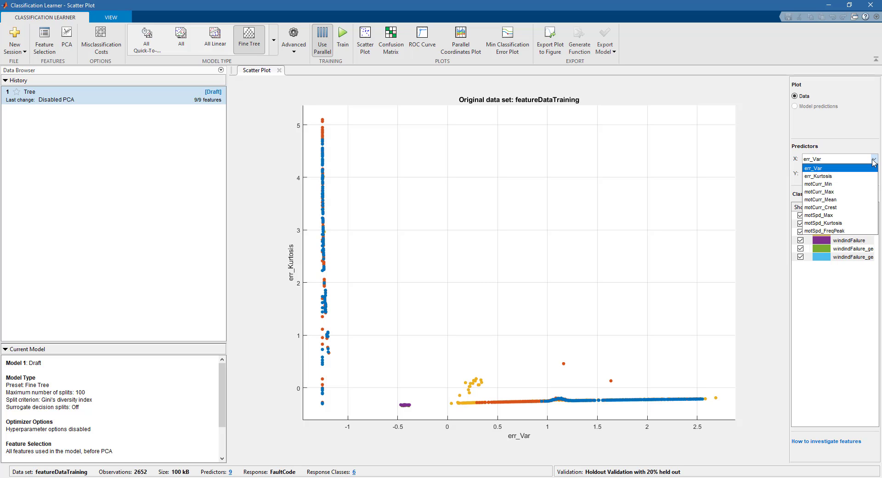
click(855, 177)
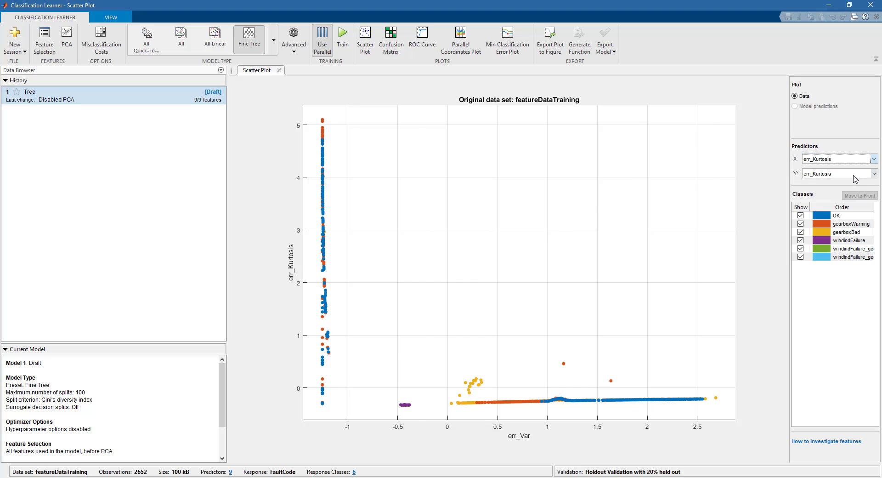
click(870, 175)
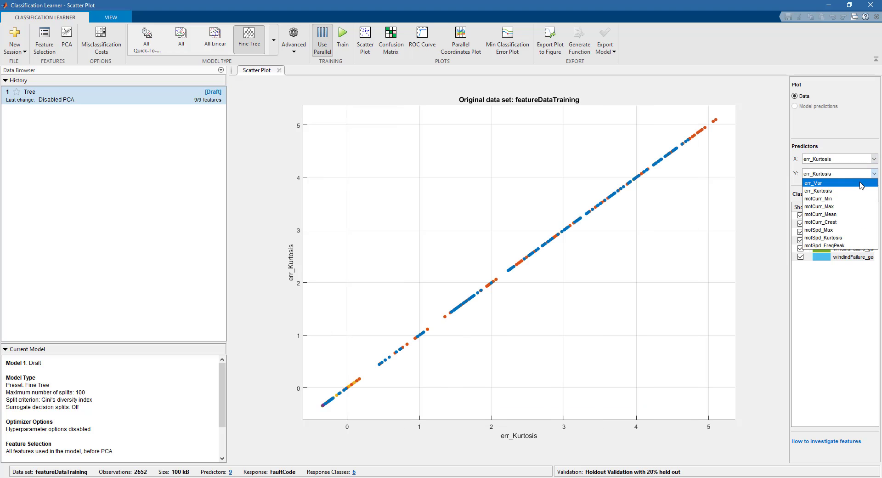
click(847, 222)
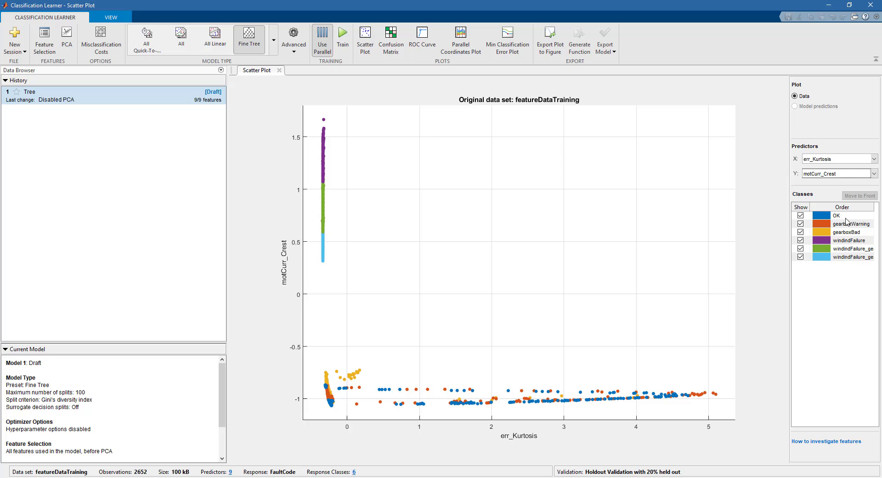
click(874, 158)
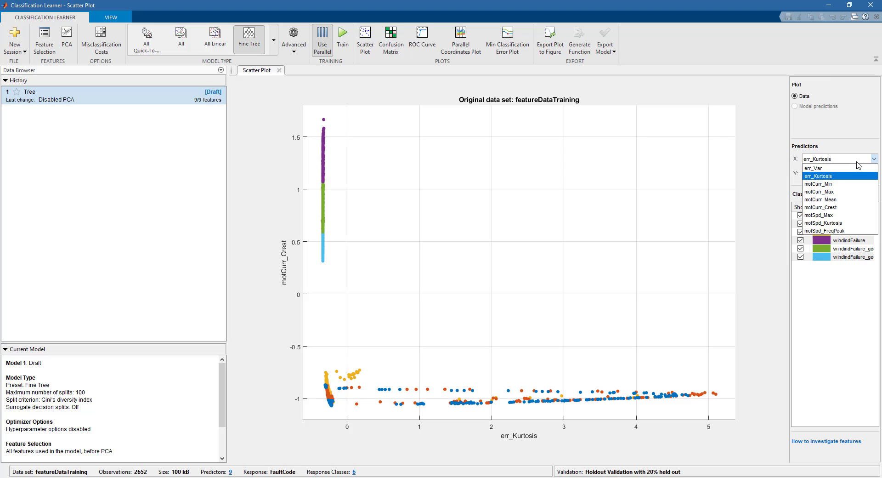
click(838, 192)
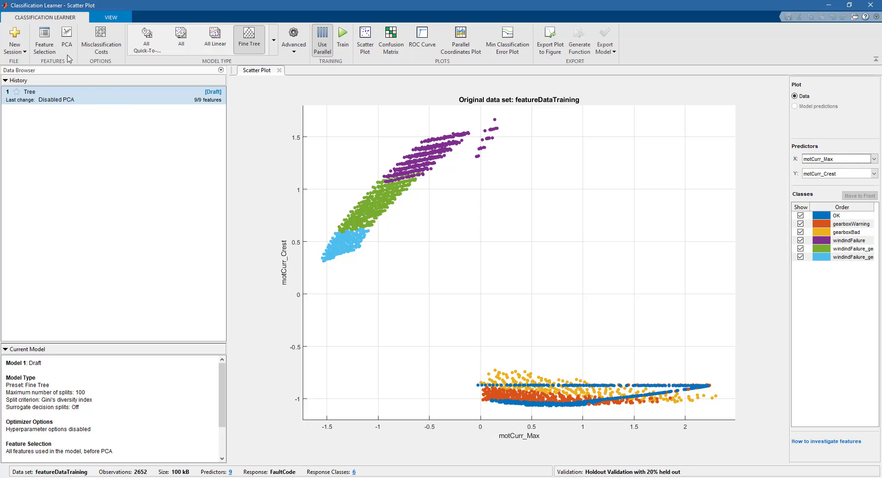
Exclude err_Kurtosis, motCurr_Min/Mean/Crest, motSpd_Max and motSpd_FreqPeak from the model's features.
click(50, 47)
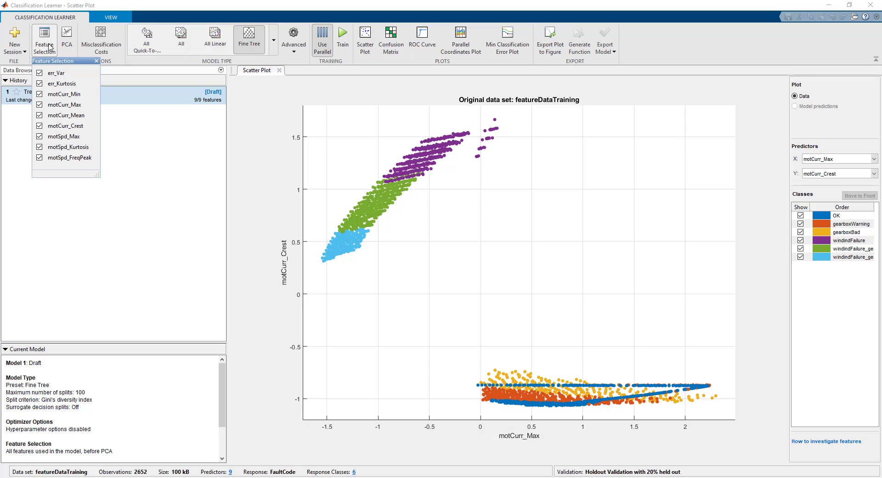
click(40, 84)
click(40, 94)
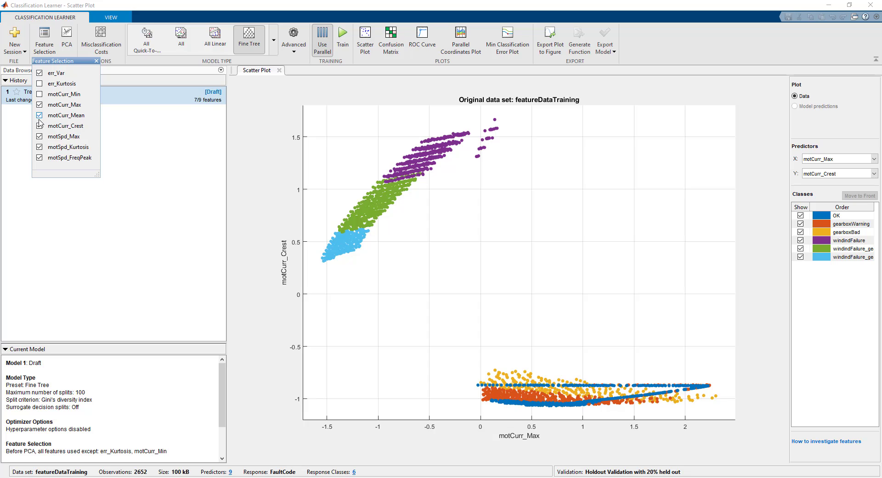
click(40, 118)
click(39, 127)
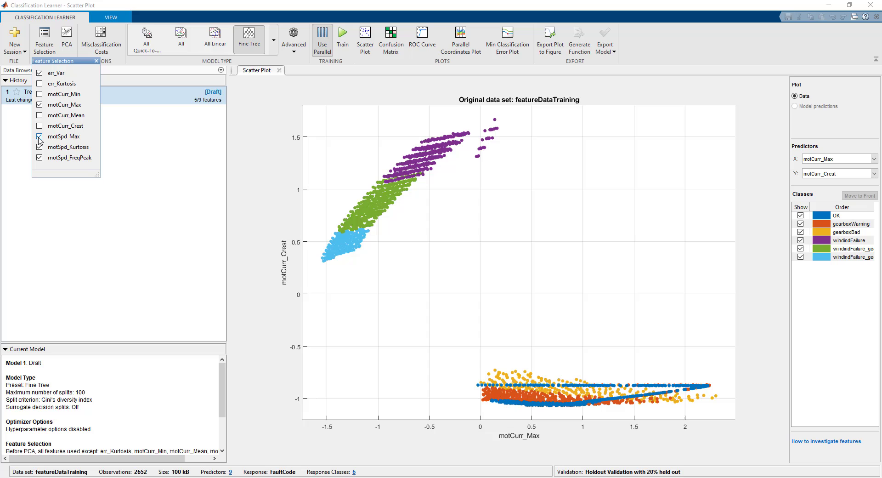
click(39, 137)
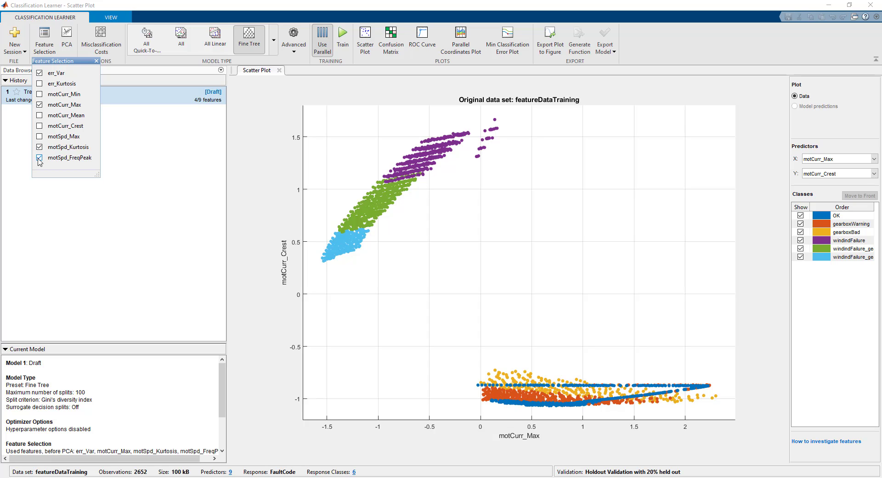
click(39, 157)
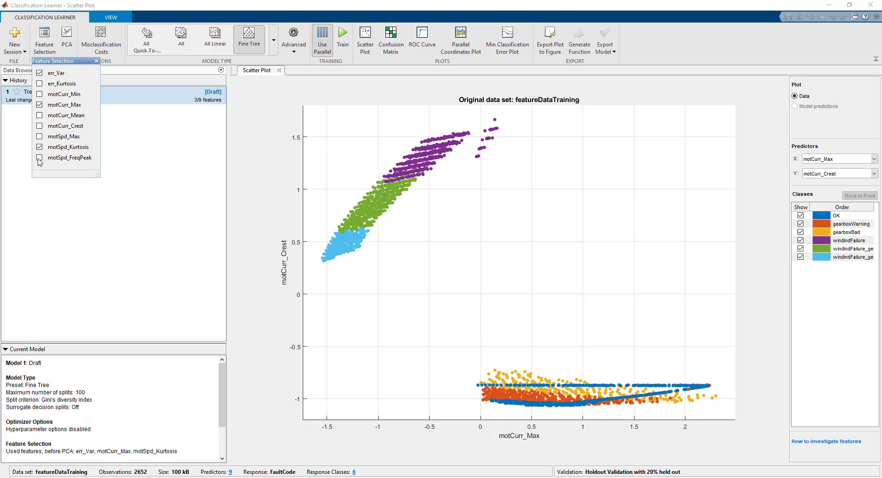
click(97, 65)
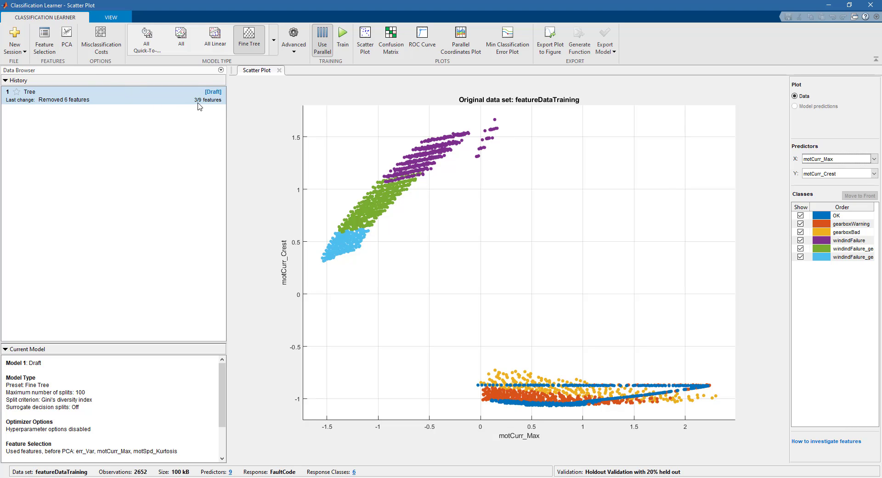
Browse the classifier gallery in details view and select the All preset.
click(274, 41)
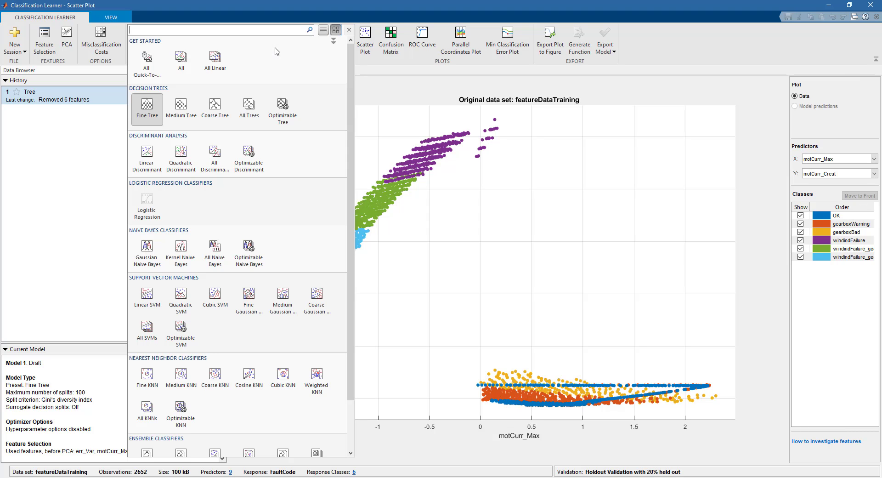
click(324, 31)
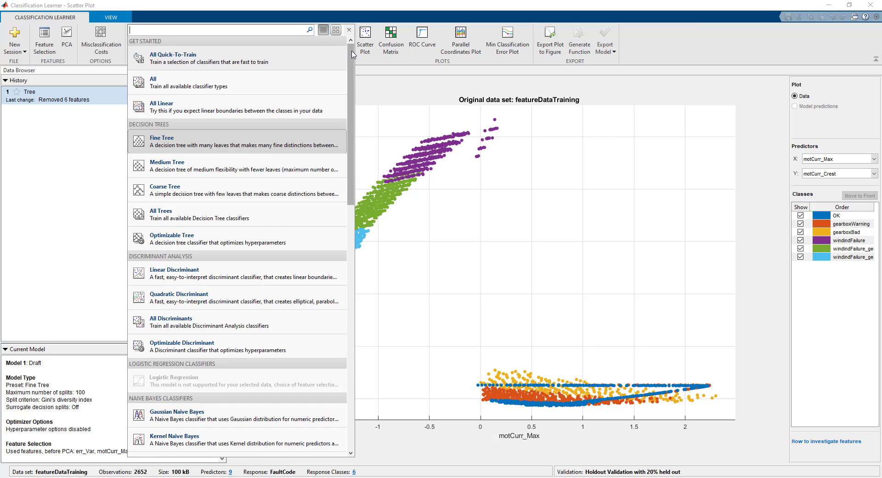
drag(353, 54, 363, 310)
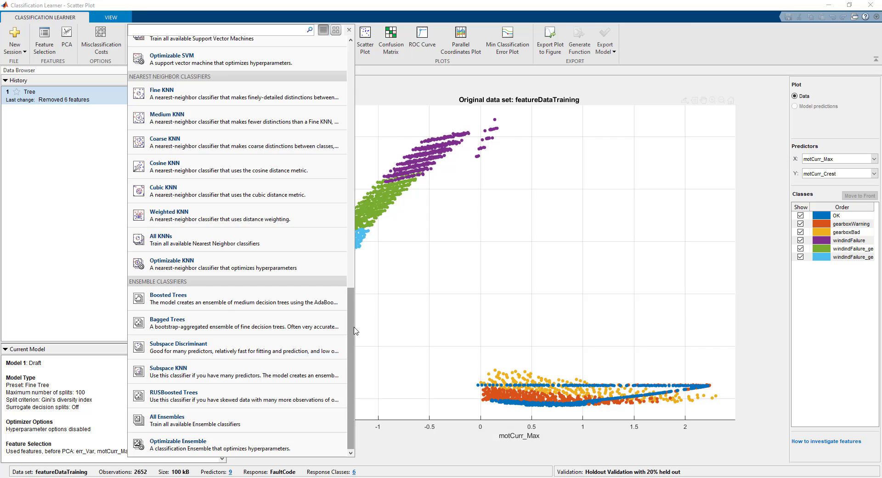
mouse_move(355, 332)
mouse_down()
mouse_move(342, 84)
mouse_move(228, 69)
mouse_up()
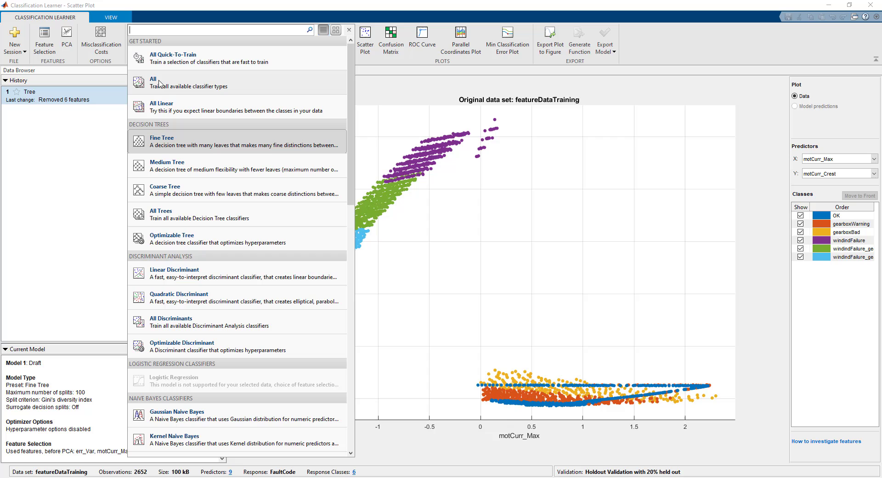
Train all classifier types in one batch.
click(159, 83)
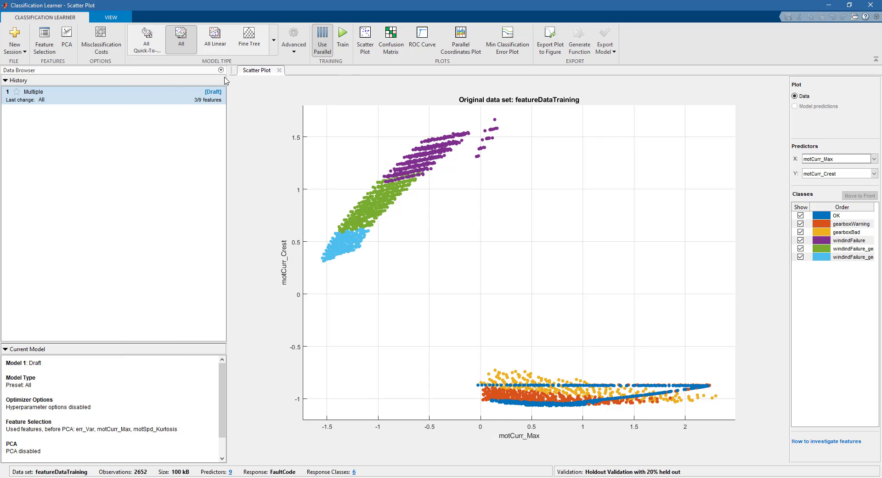
click(342, 39)
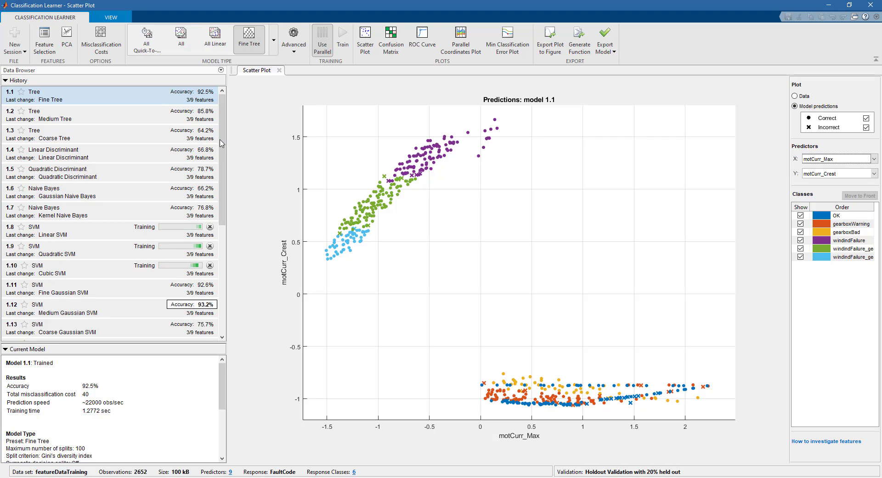
mouse_move(223, 110)
mouse_down()
mouse_move(221, 193)
mouse_move(219, 147)
mouse_up()
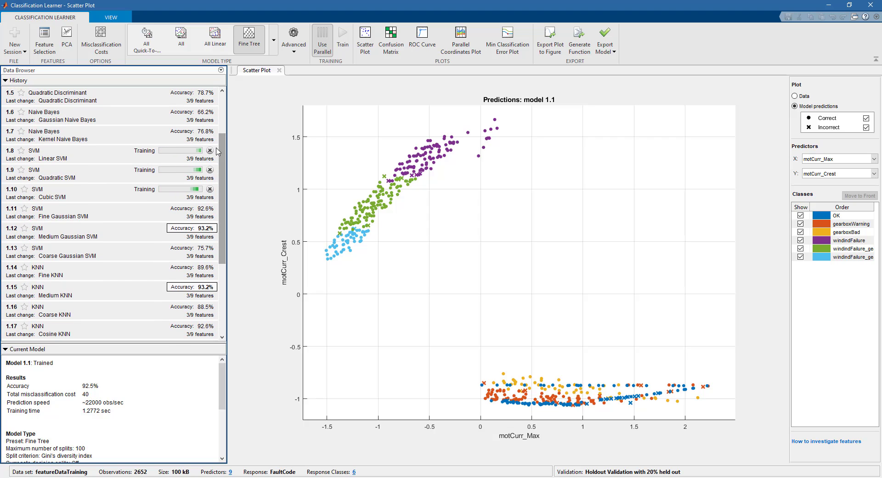
Cancel the Quadratic and Cubic SVM runs and select Medium Gaussian SVM model 1.12.
click(210, 150)
click(210, 169)
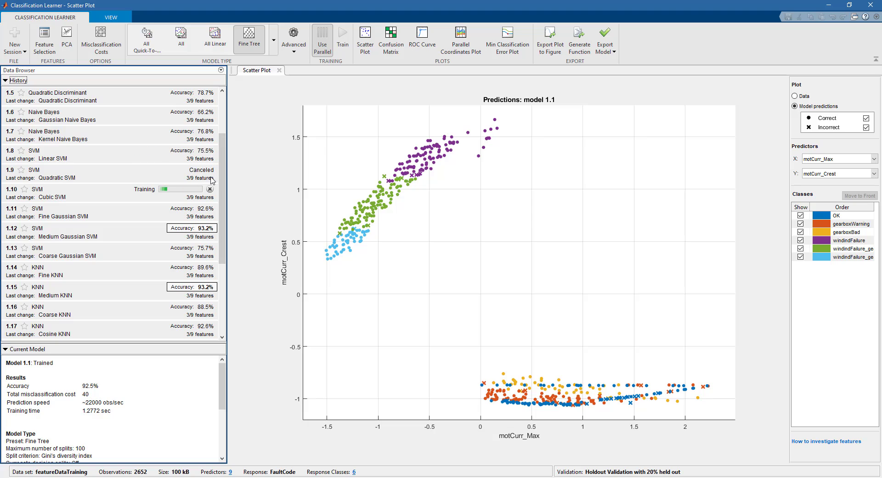
click(210, 190)
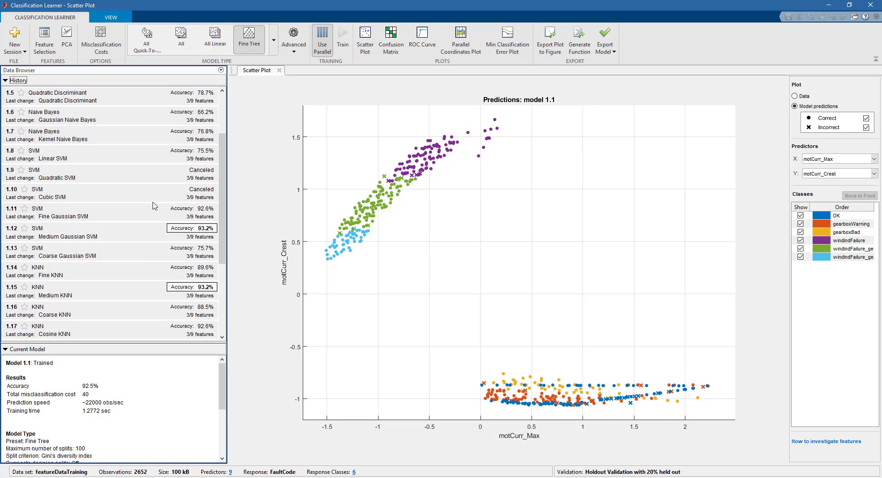
click(88, 237)
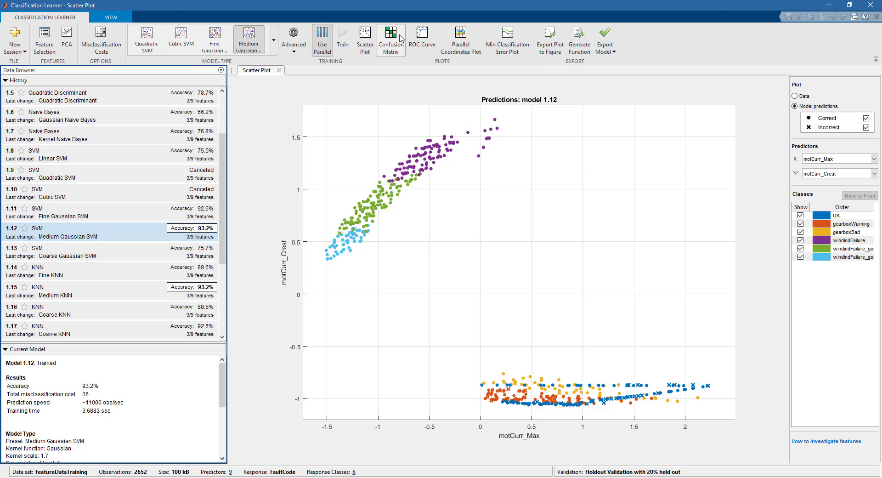
Show model 1.12's confusion matrix as per-class true positive and false negative rates.
click(401, 38)
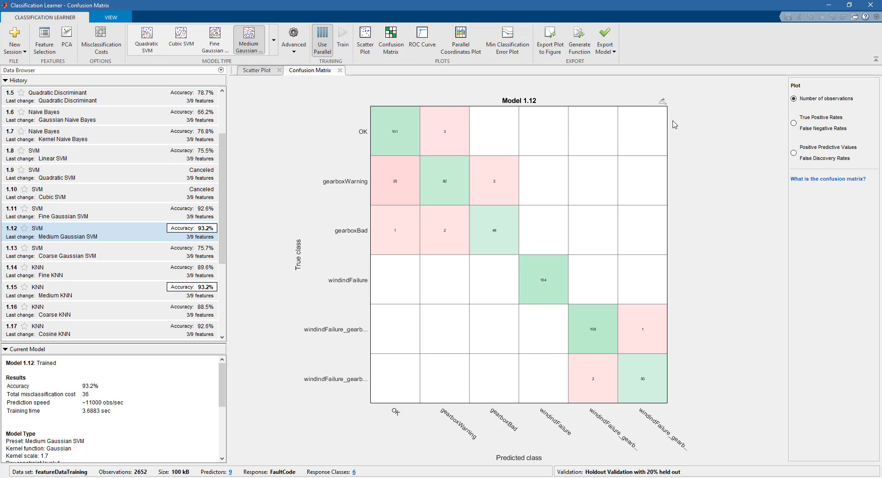
click(794, 123)
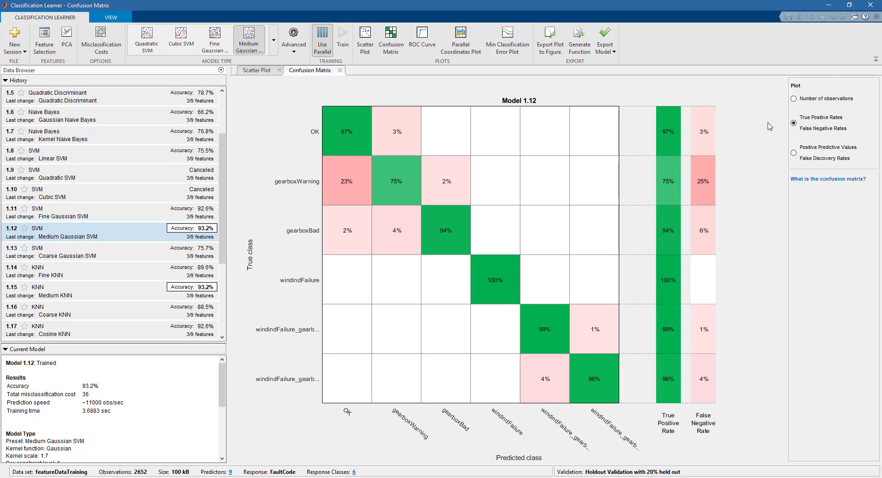
Set the cost of predicting gearboxWarning as OK to 5 and apply it as draft model 2.
mouse_move(100, 43)
click(105, 47)
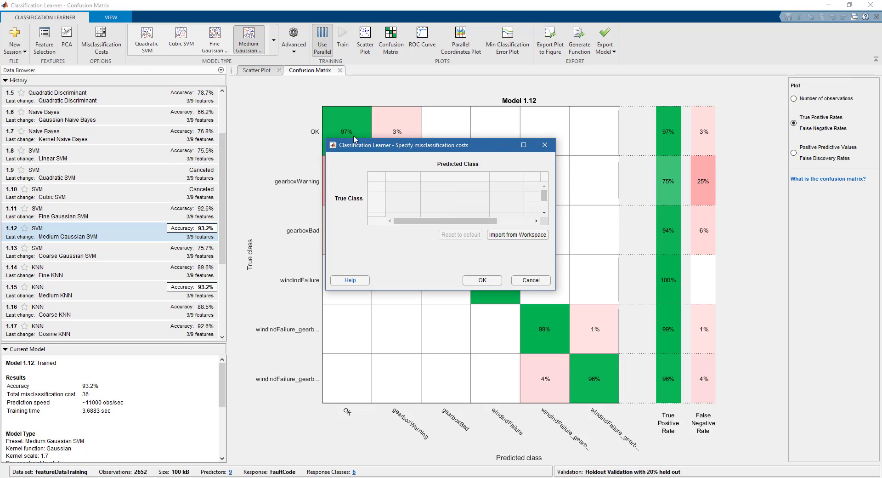
mouse_move(352, 146)
mouse_down()
mouse_move(415, 148)
mouse_move(471, 213)
mouse_up()
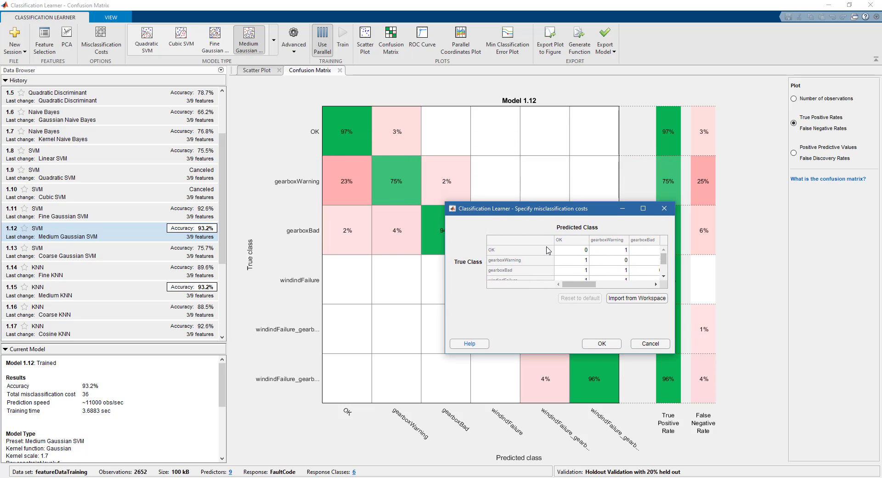
click(584, 260)
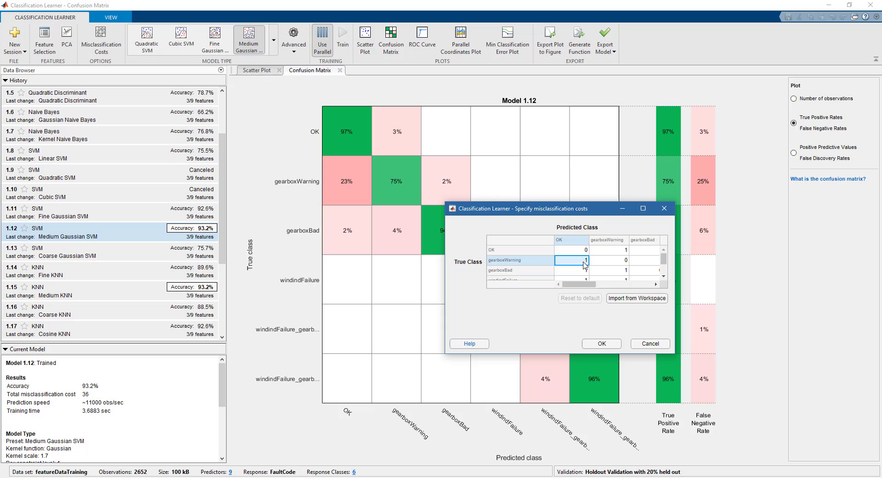
double_click(584, 261)
text(1)
drag(585, 261, 599, 265)
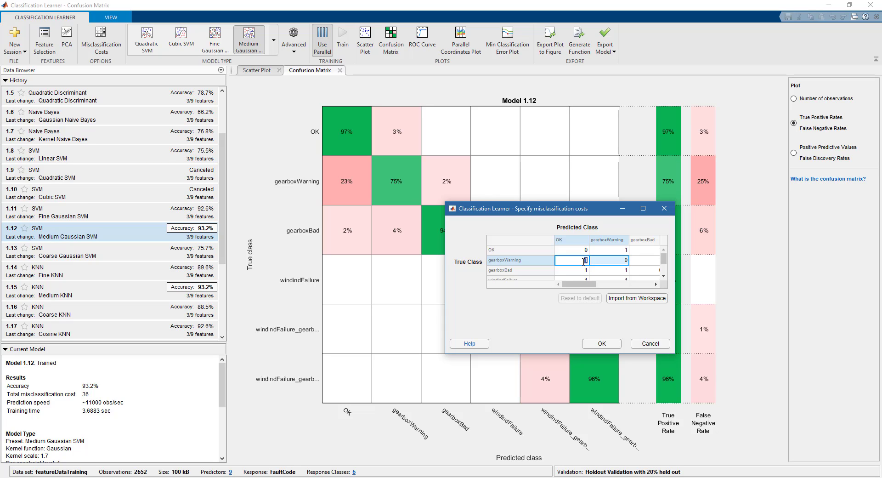
text(5)
key(Return)
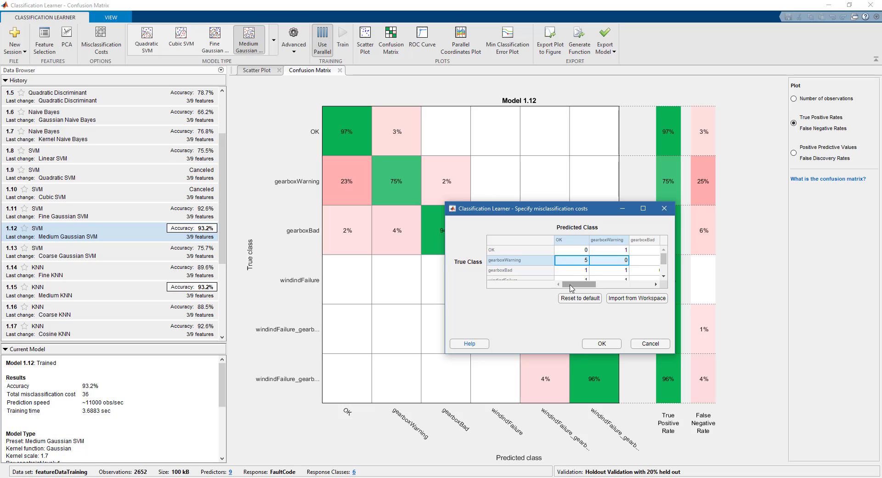
drag(571, 288, 576, 288)
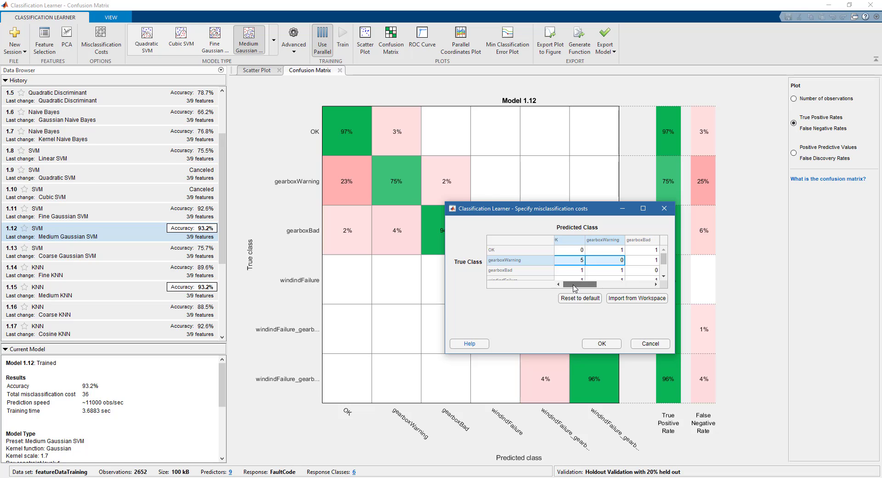
click(632, 260)
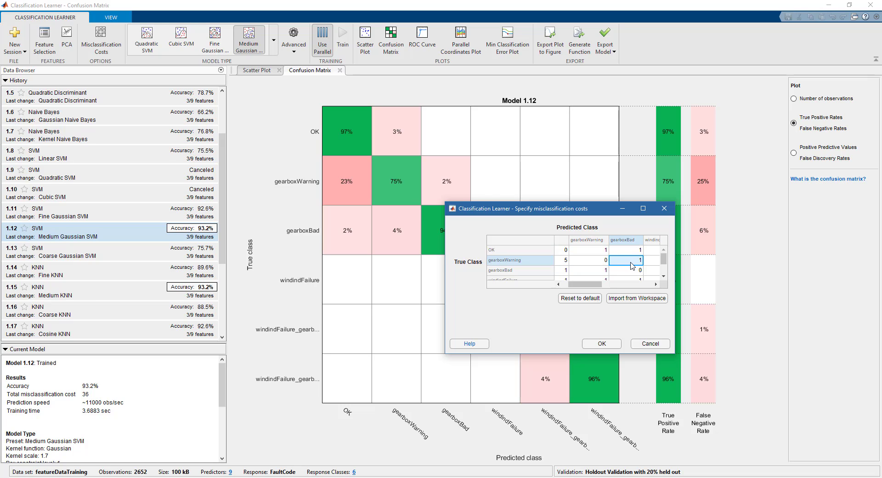
drag(597, 284, 590, 284)
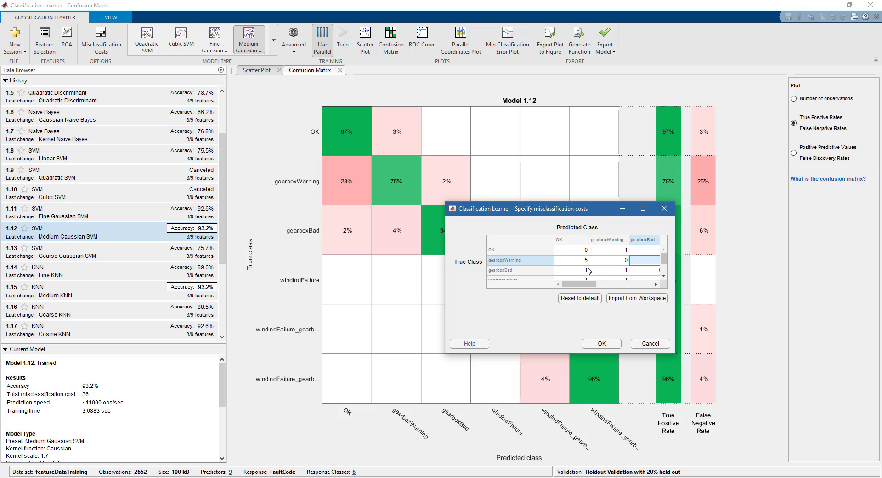
click(587, 261)
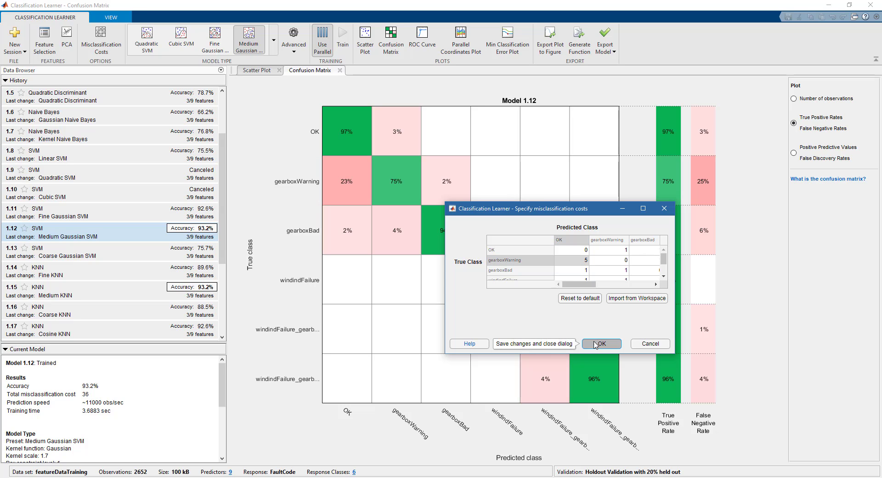
click(596, 343)
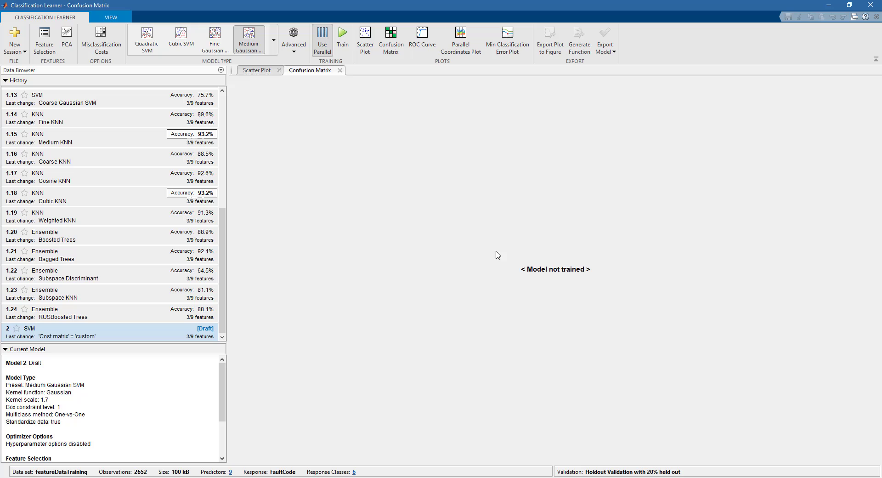
Train the custom-cost model 2, reaching 84.3% accuracy.
click(339, 40)
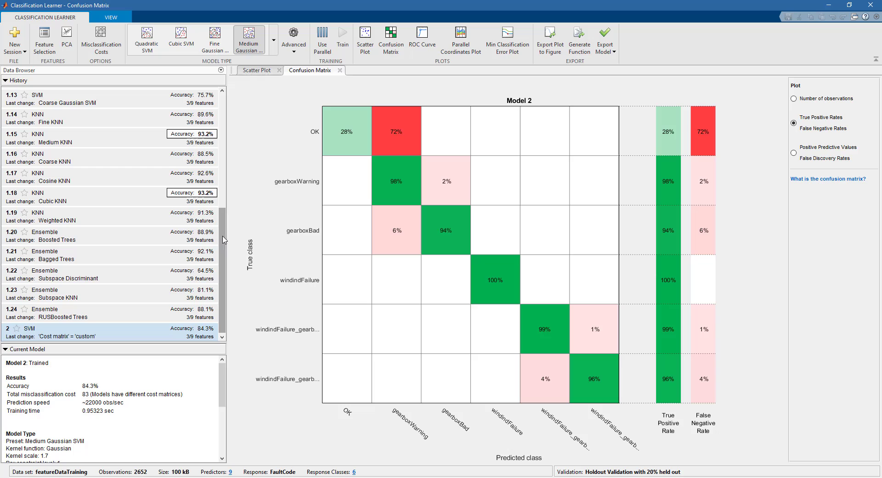
click(275, 44)
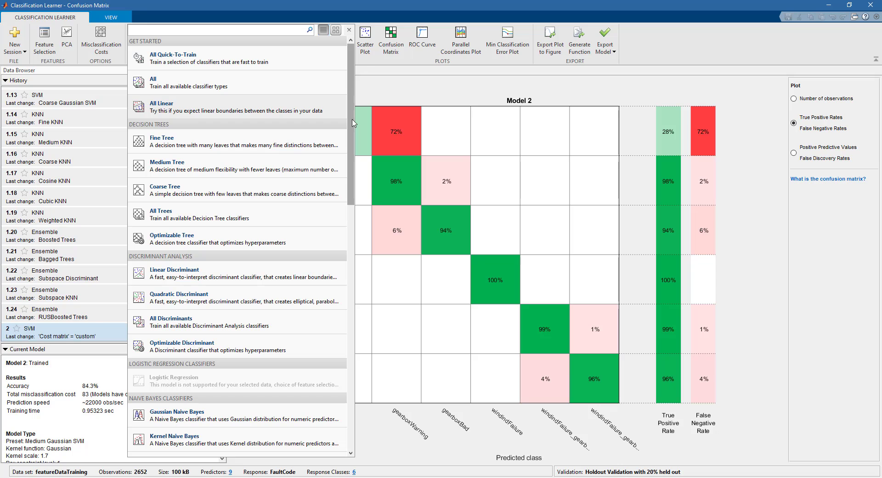
Add an Optimizable SVM as draft model 3 and review its five tuned hyperparameters.
drag(353, 122, 350, 257)
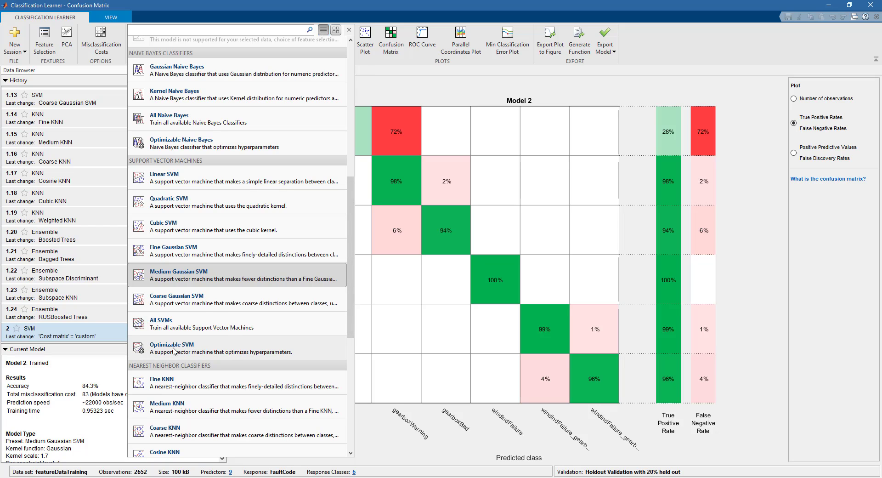
click(174, 351)
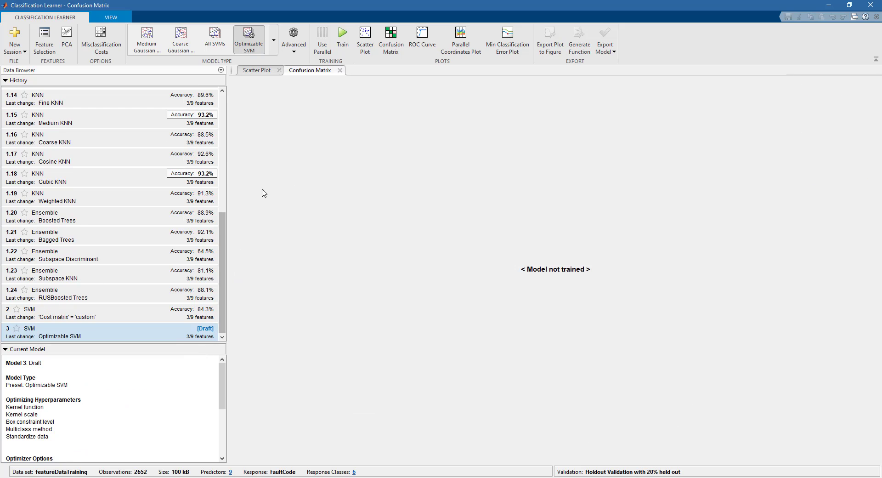
click(295, 54)
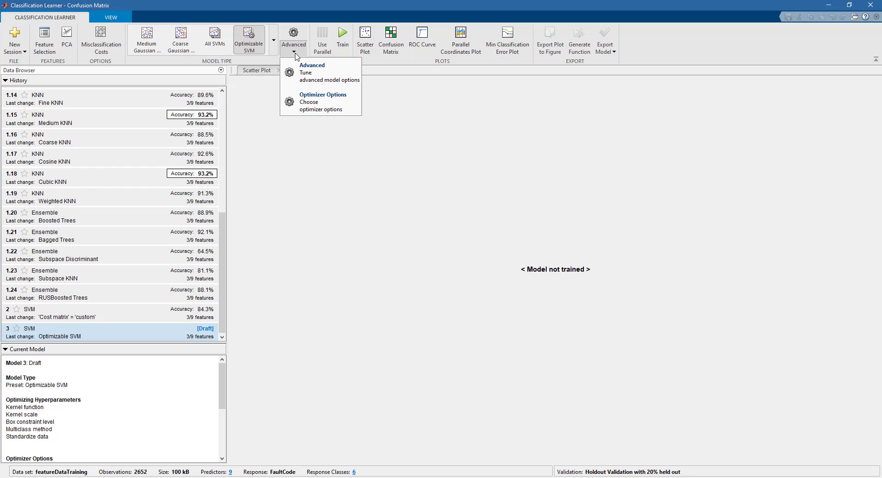
click(319, 70)
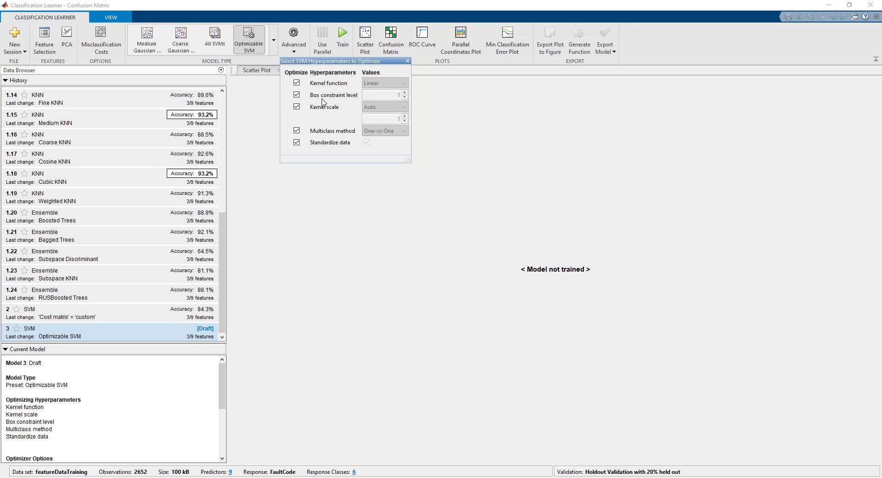
click(407, 61)
Keep Bayesian optimization for model 3 and limit maximum training time to 60 seconds.
click(294, 44)
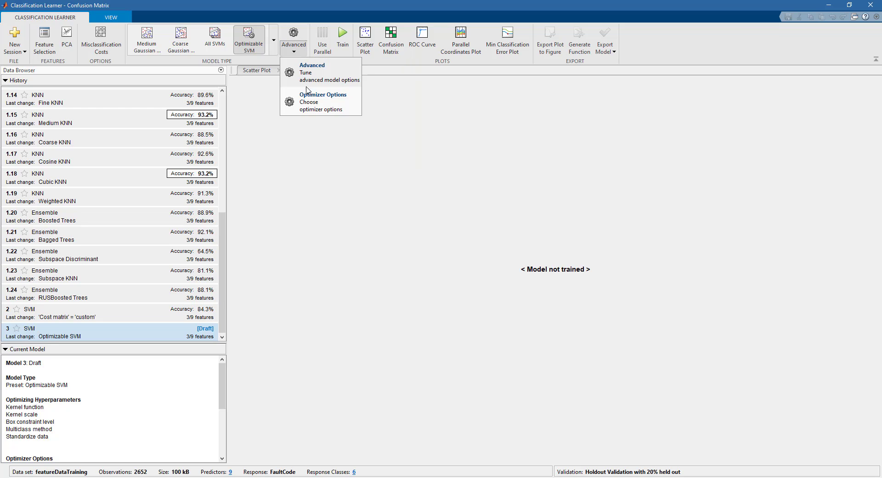
click(307, 92)
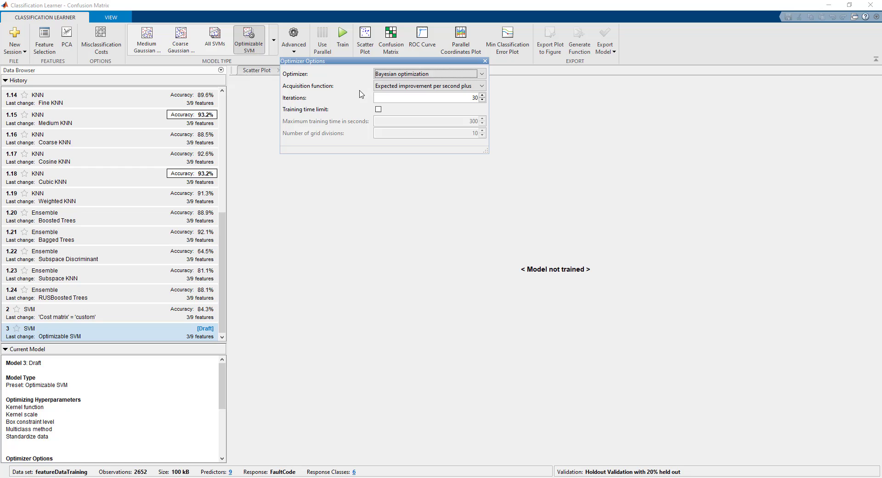
click(477, 75)
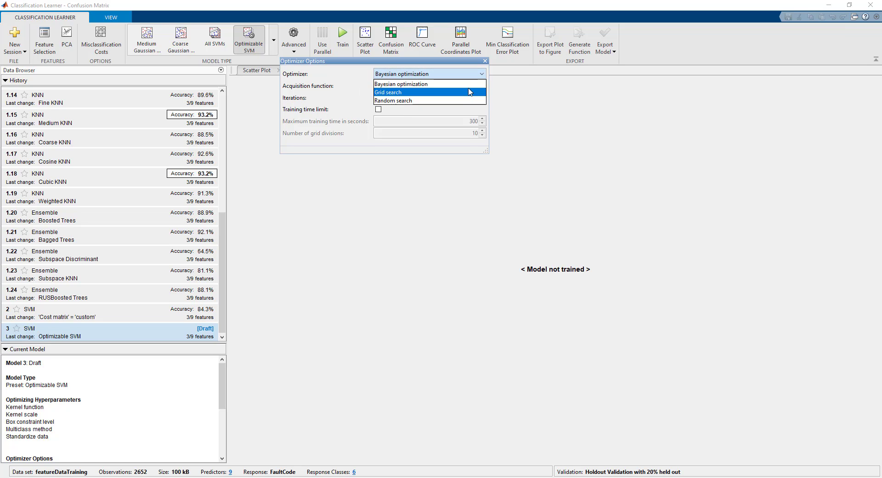
click(469, 86)
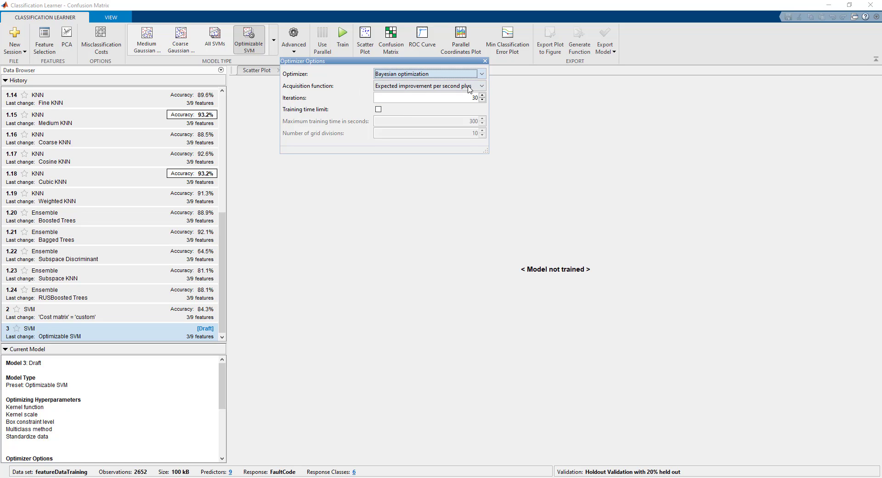
click(381, 111)
drag(455, 119, 481, 121)
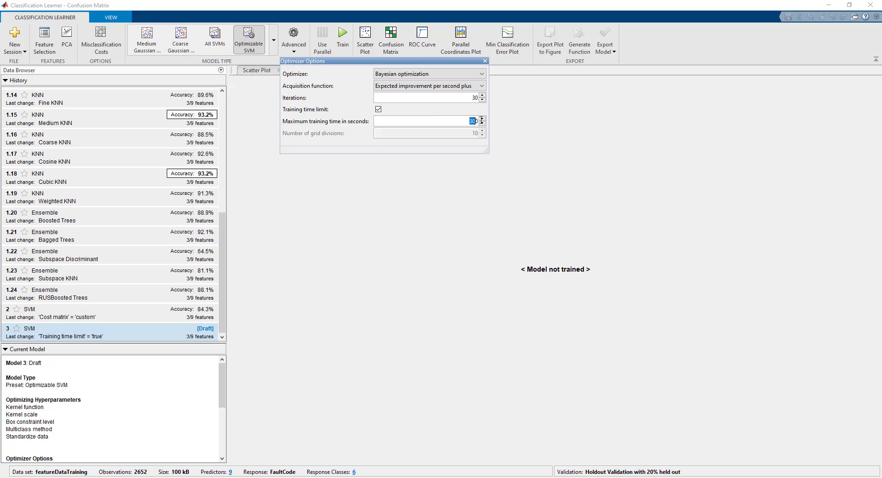
text(60)
key(Tab)
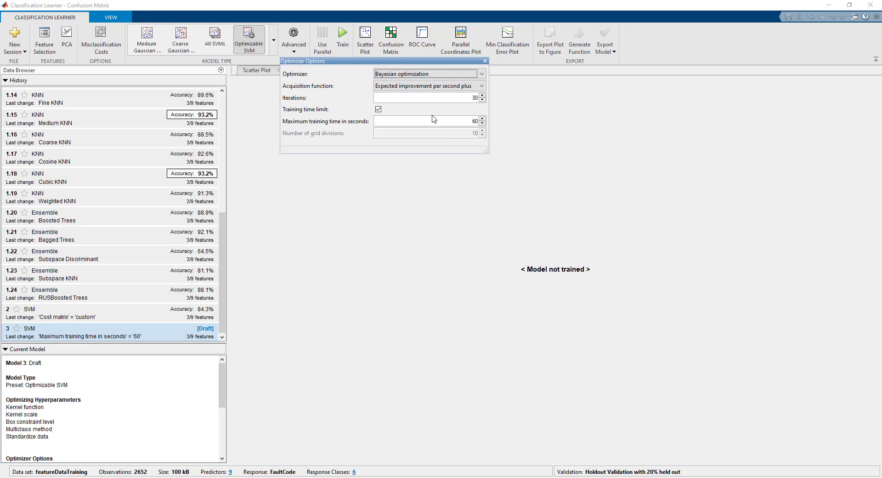
click(486, 61)
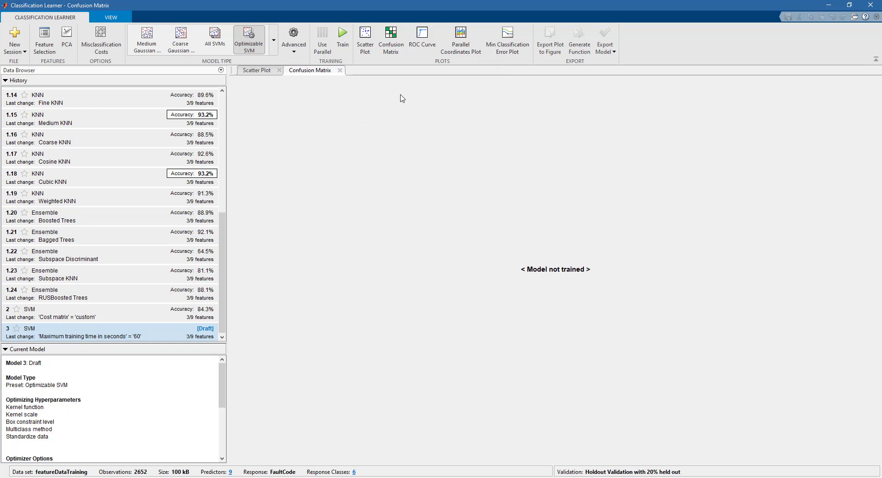
Train Optimizable SVM model 3, reaching 89.2% accuracy with a Cubic kernel.
click(344, 41)
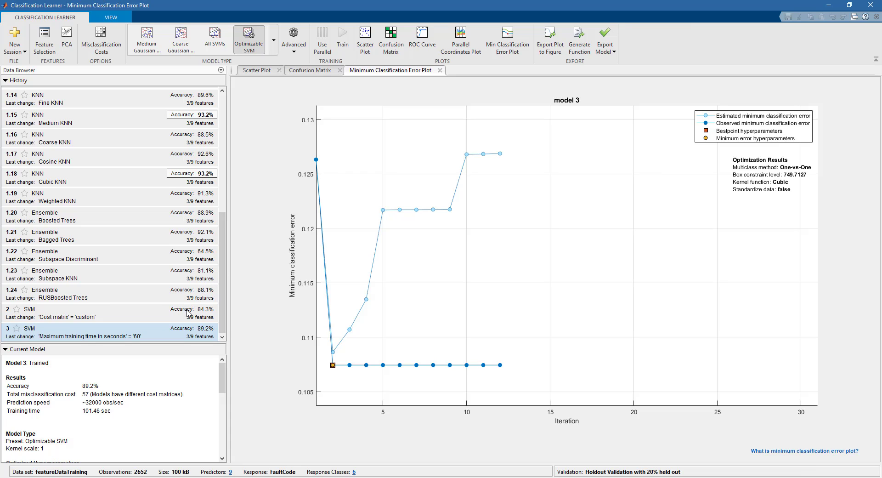
Compare the confusion matrices of models 2 and 3, ending on model 3's.
click(173, 313)
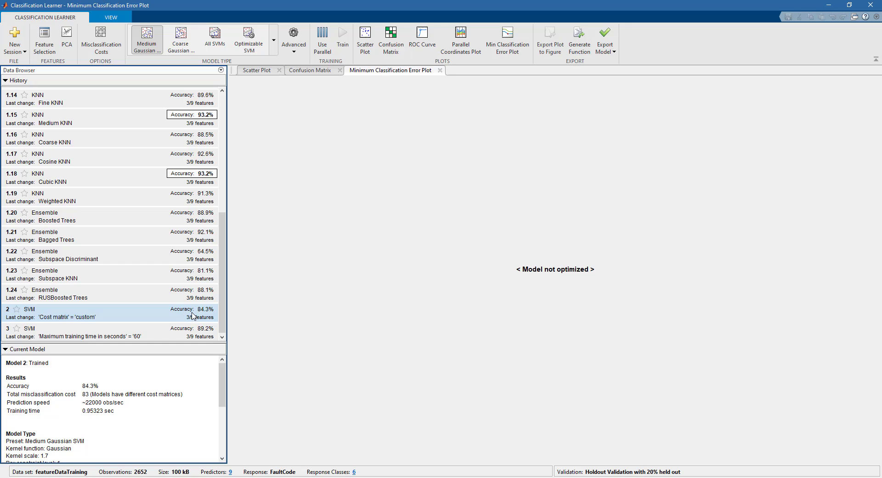
click(192, 334)
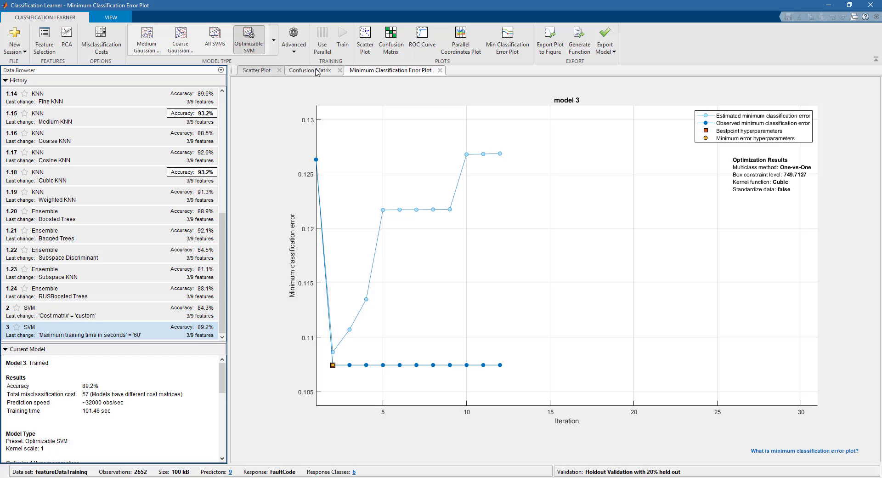
click(316, 71)
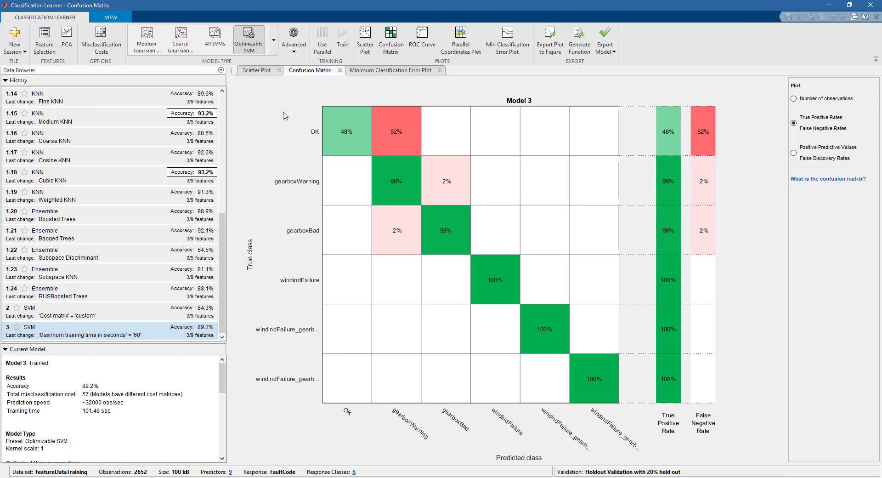
mouse_move(470, 253)
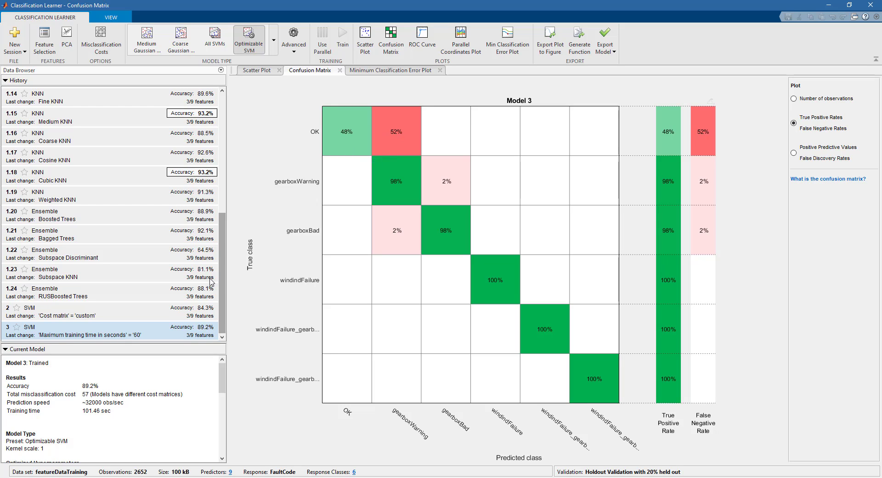
click(194, 315)
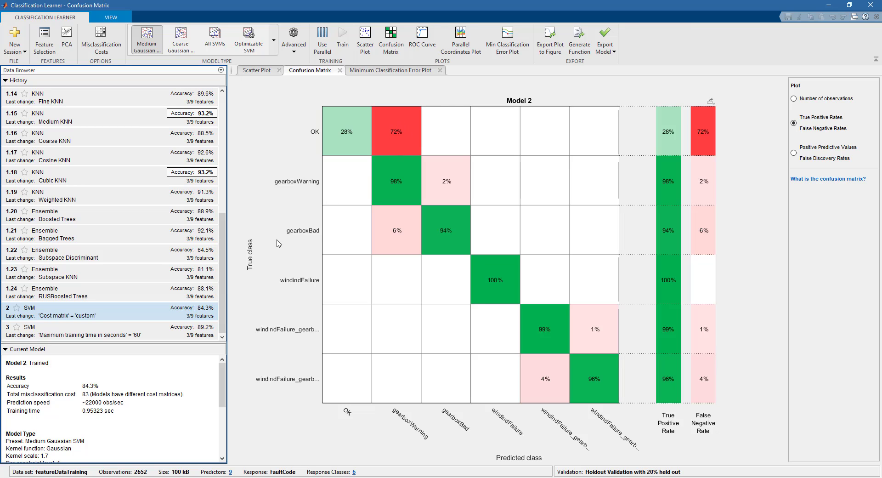
click(205, 329)
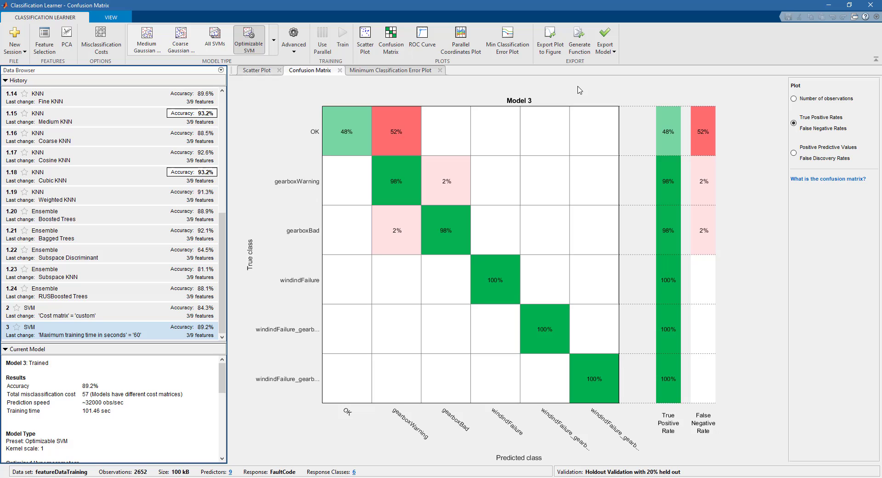
Export model 3 to the workspace as trainedModel and generate a trainClassifier function.
click(613, 52)
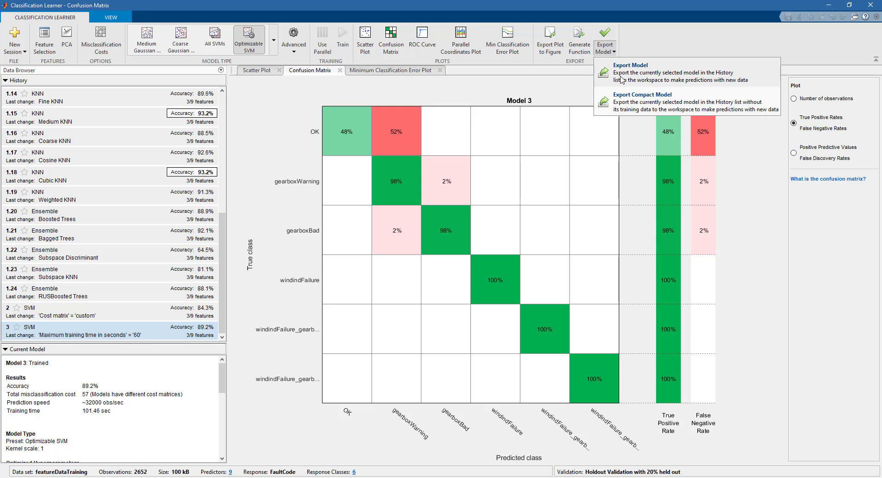
click(626, 98)
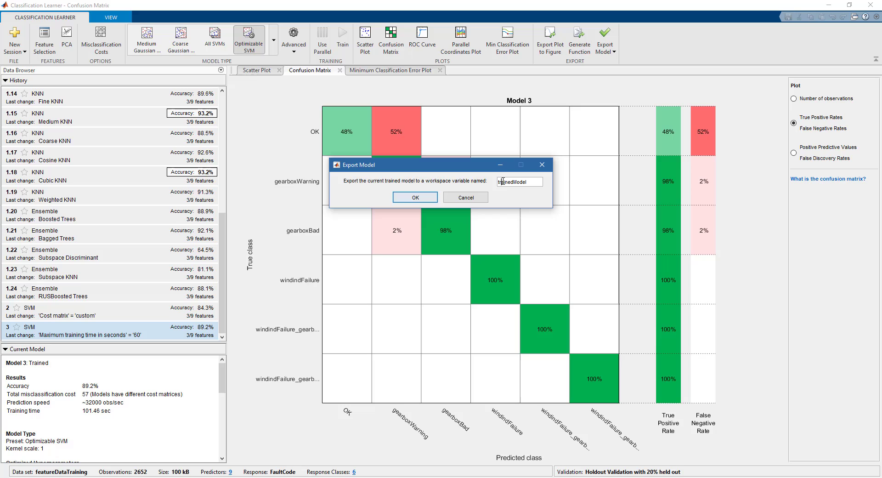
click(432, 197)
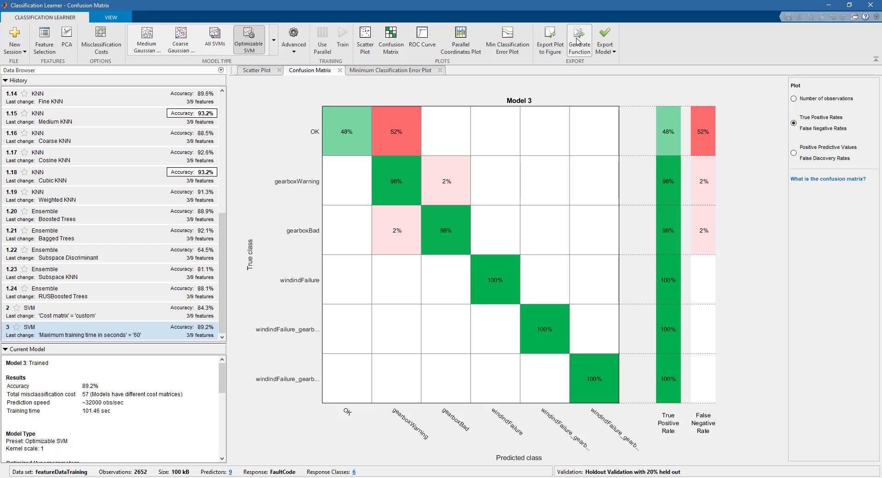
click(578, 41)
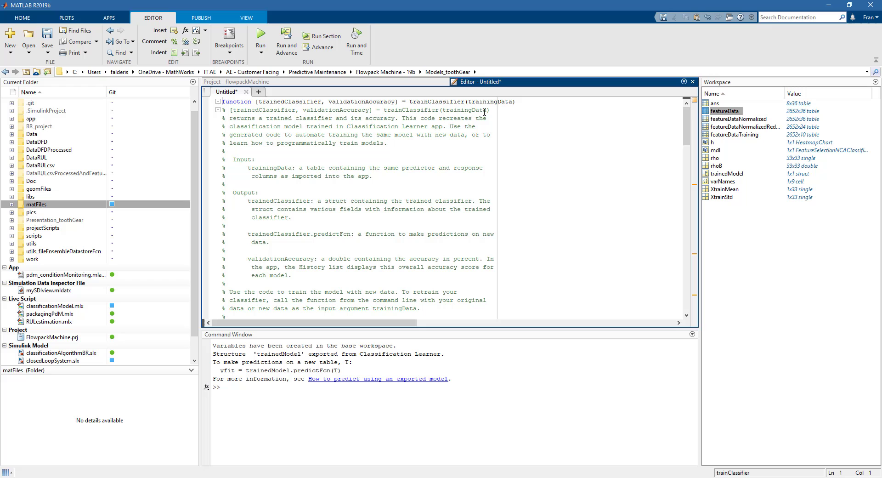
mouse_move(683, 116)
mouse_down()
mouse_move(676, 247)
mouse_move(645, 304)
mouse_up()
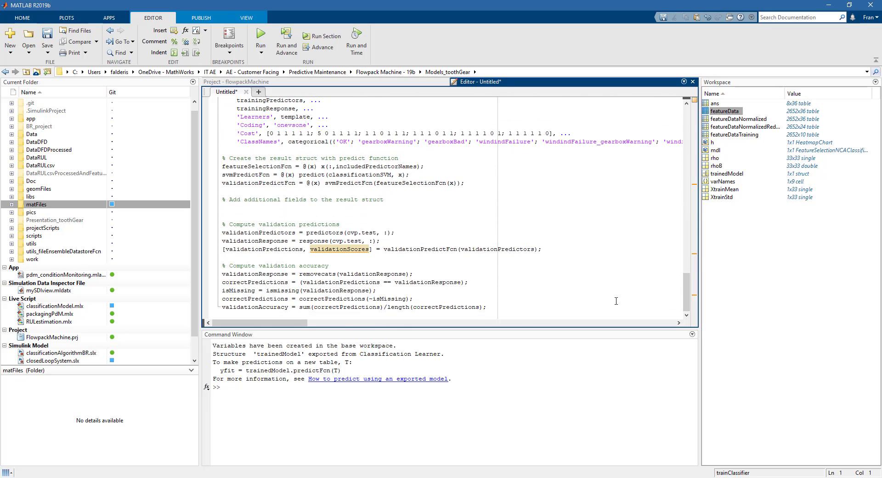
Run trainedModel in the Command Window to list the exported struct's fields.
click(550, 394)
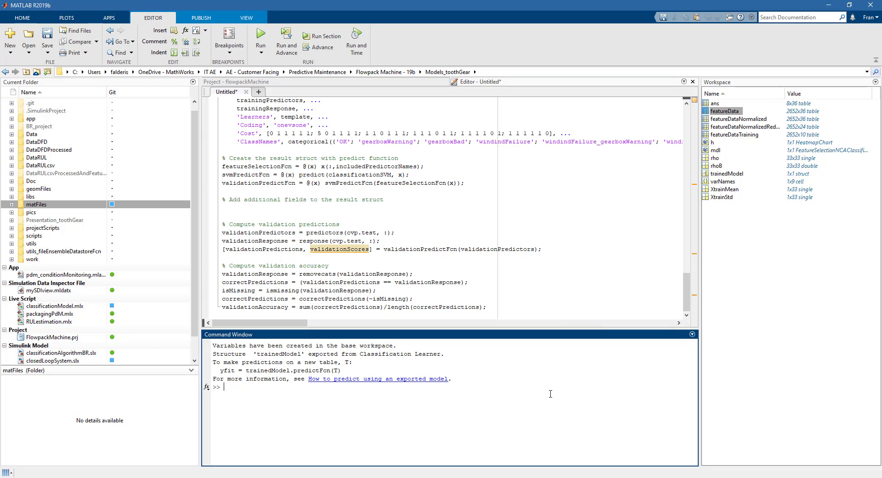
text(trainedMode)
text(l)
key(Return)
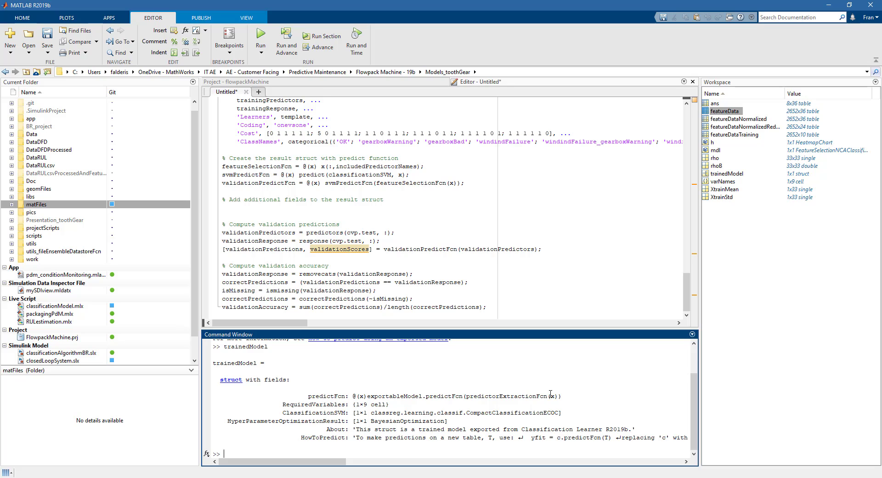